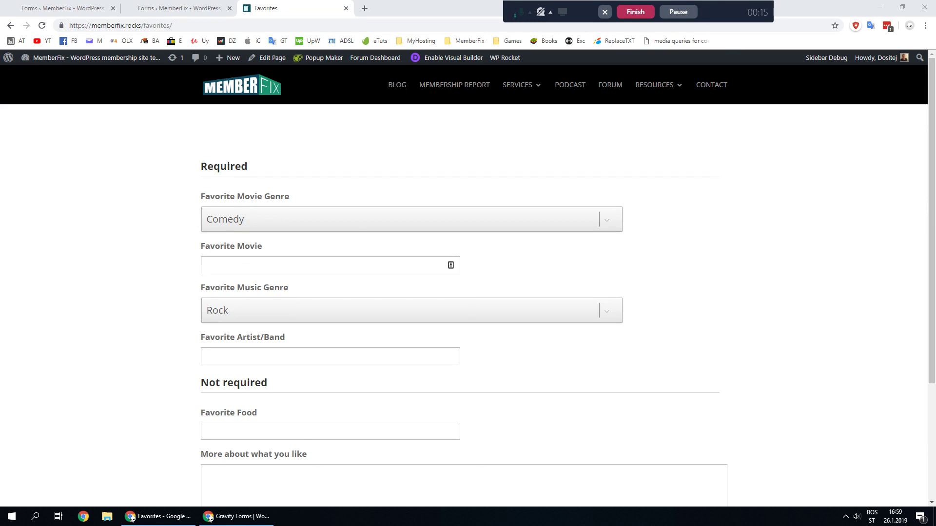
Scroll through the Favorites page form to review its required and optional fields.
{"action": "scroll", "coordinate": [470, 331], "scroll_direction": "down", "scroll_amount": 3}
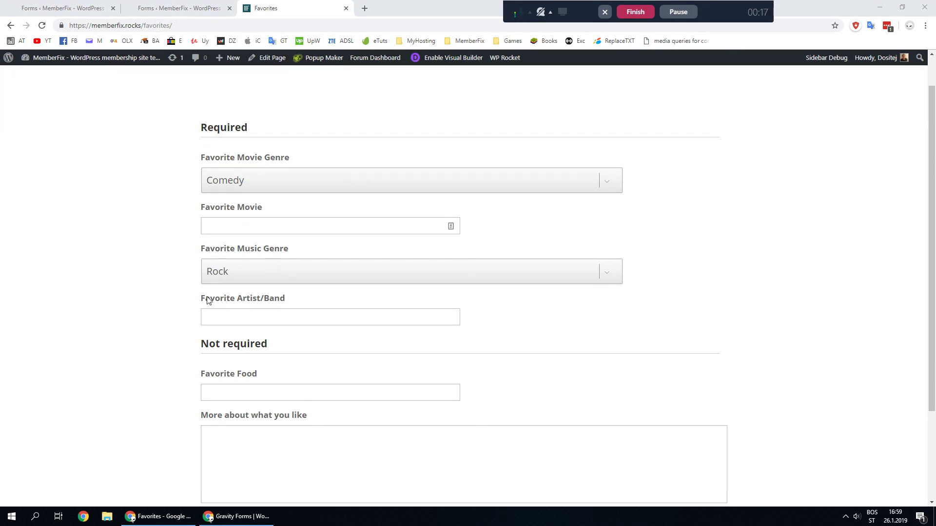
{"action": "scroll", "coordinate": [184, 285], "scroll_direction": "up", "scroll_amount": 3}
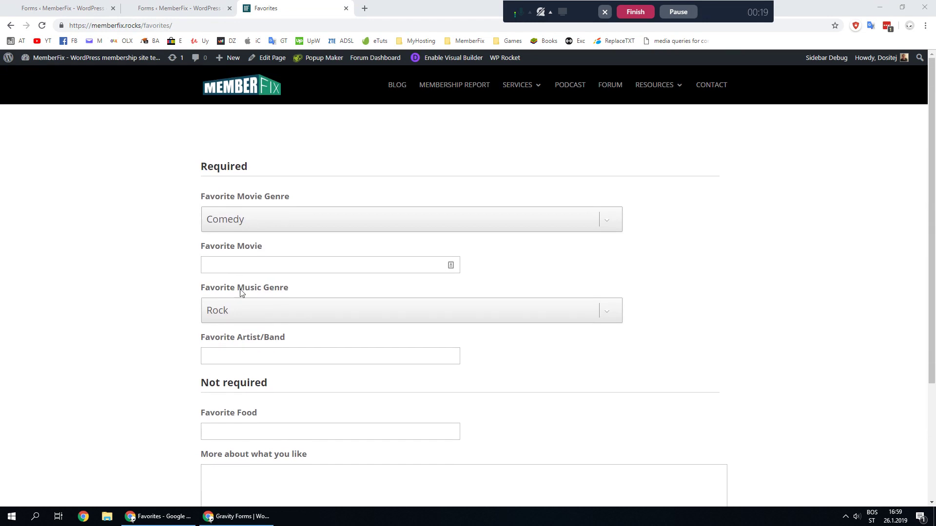
{"action": "scroll", "coordinate": [395, 336], "scroll_direction": "down", "scroll_amount": 1}
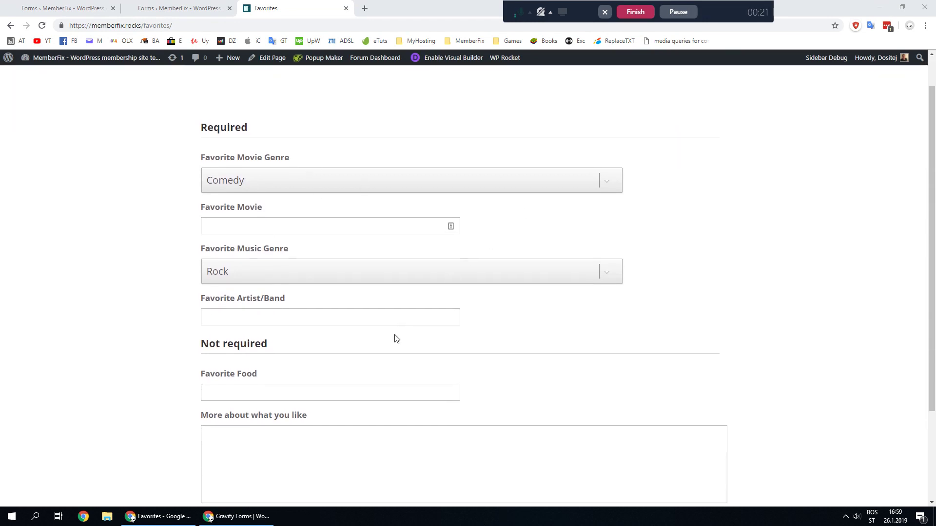
{"action": "scroll", "coordinate": [516, 301], "scroll_direction": "up", "scroll_amount": 1}
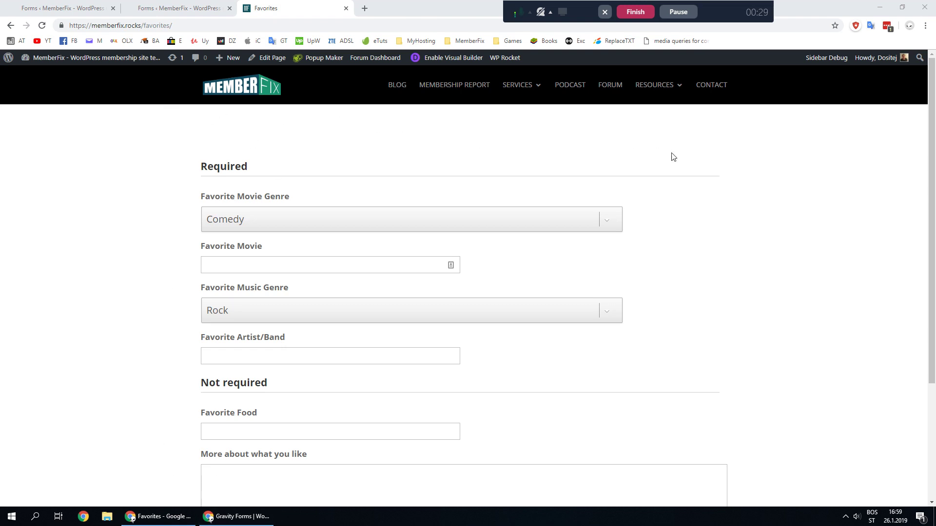
{"action": "scroll", "coordinate": [765, 286], "scroll_direction": "down", "scroll_amount": 3}
{"action": "scroll", "coordinate": [744, 341], "scroll_direction": "up", "scroll_amount": 2}
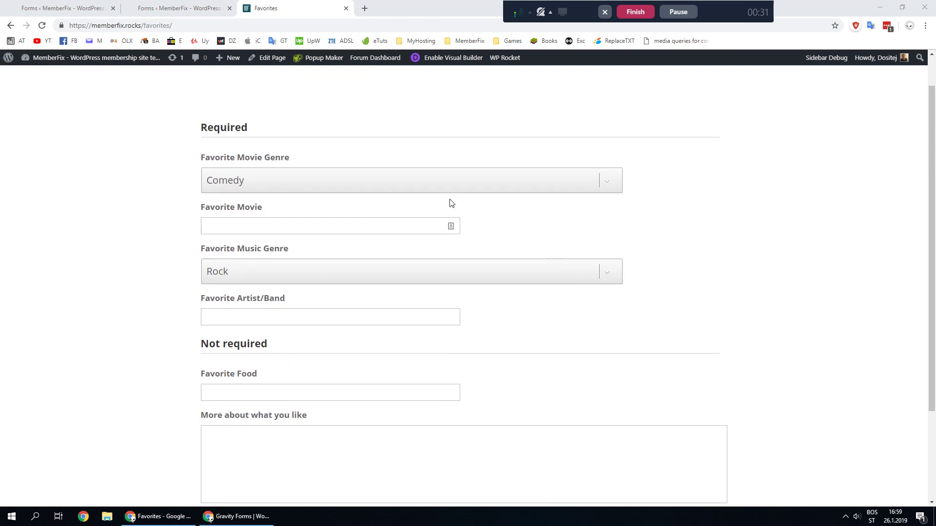
{"action": "scroll", "coordinate": [308, 174], "scroll_direction": "up", "scroll_amount": 1}
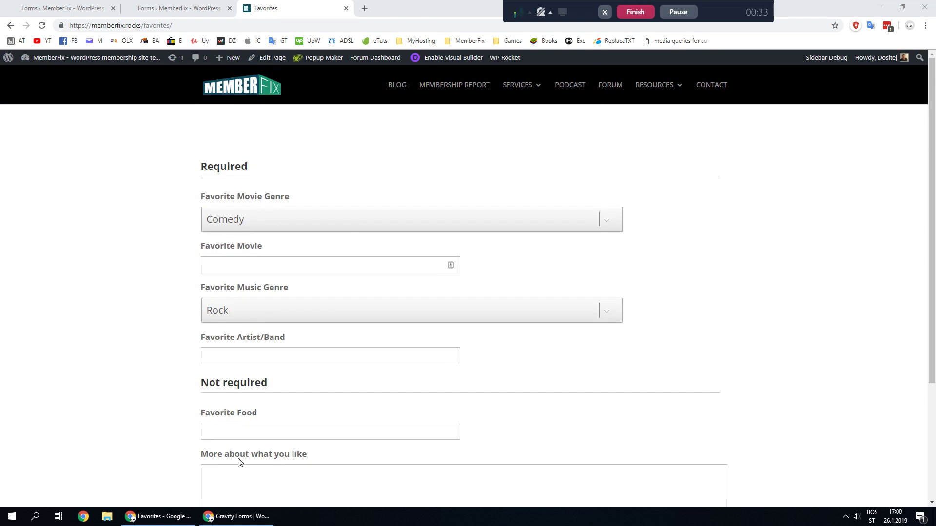
Bring the Gravity Forms website forward and open the User Registration Add-On page, highlighting its heading.
{"action": "left_click", "coordinate": [229, 517]}
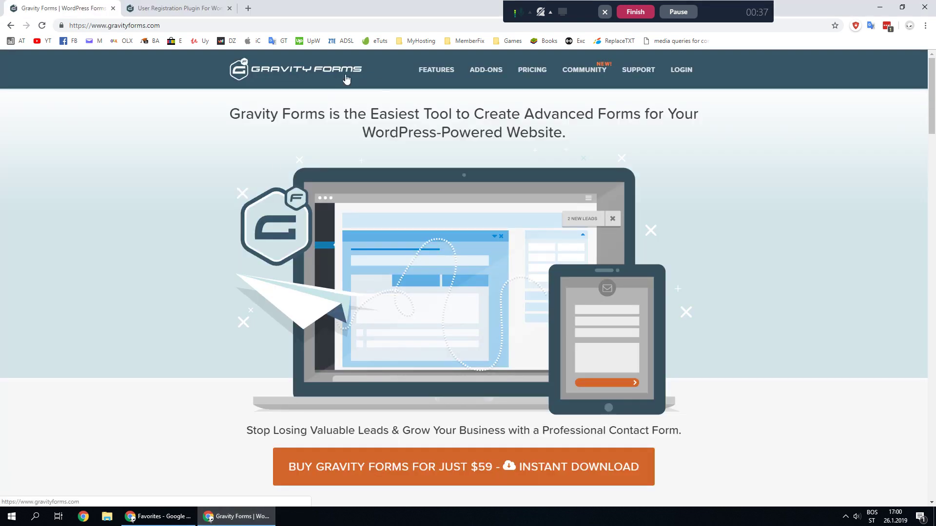
{"action": "left_click", "coordinate": [166, 6]}
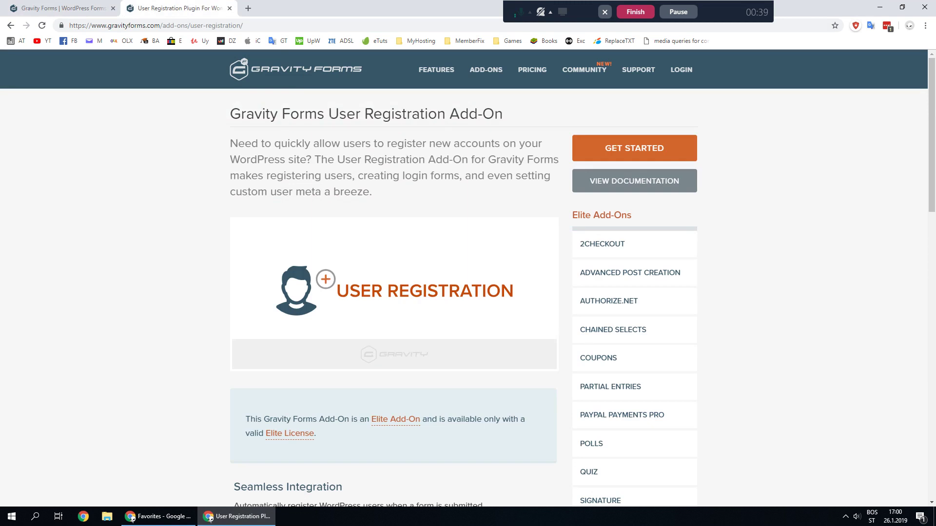
{"action": "left_click_drag", "start_coordinate": [328, 116], "coordinate": [219, 115]}
{"action": "left_click", "coordinate": [229, 141]}
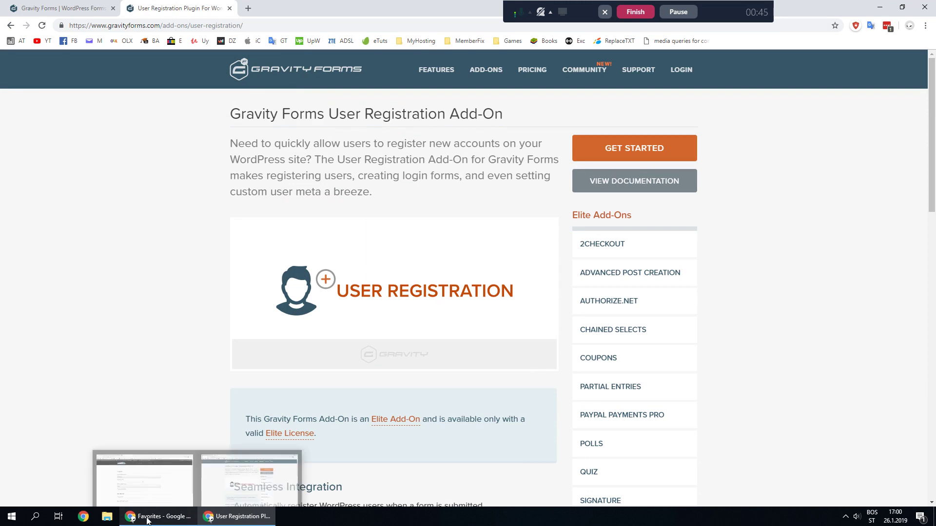
Create a new empty form titled 'Default Settings' from the Forms list.
{"action": "left_click", "coordinate": [148, 520]}
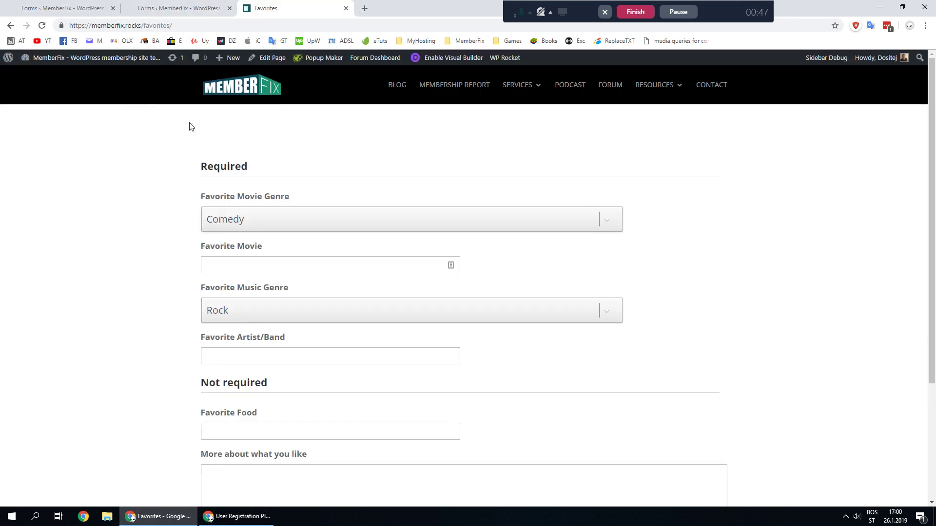
{"action": "left_click", "coordinate": [69, 9]}
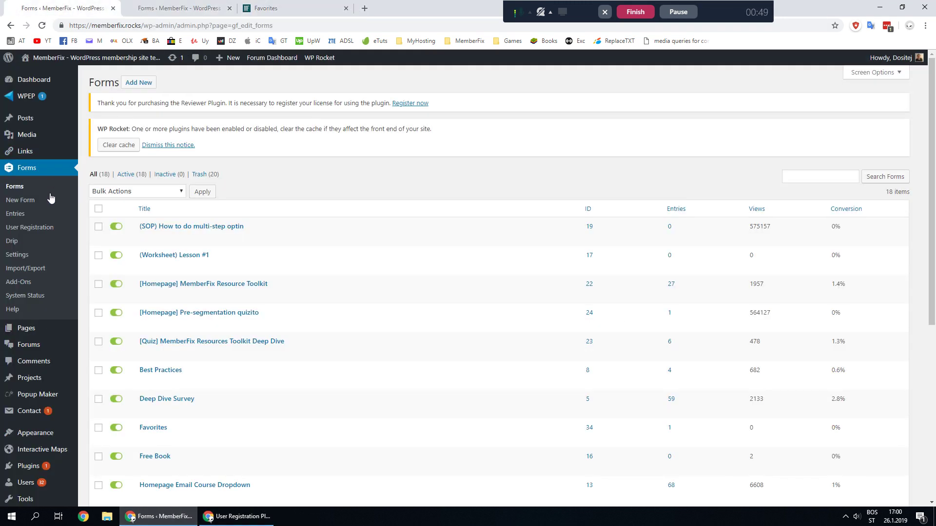
{"action": "left_click", "coordinate": [26, 204]}
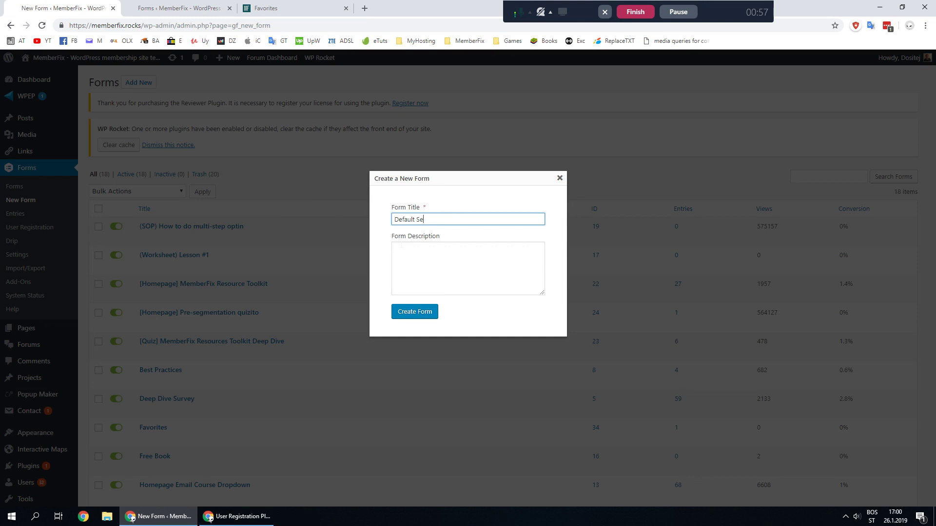
{"action": "left_click", "coordinate": [423, 313]}
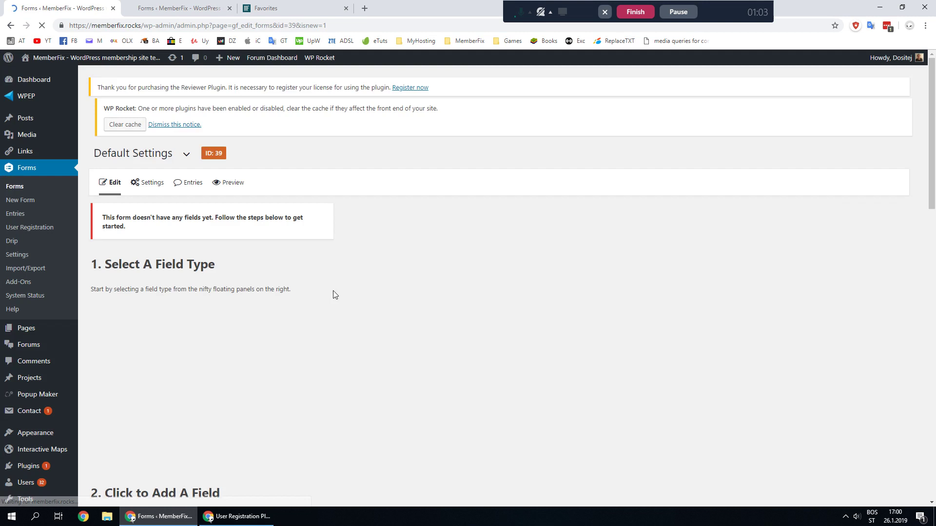
{"action": "scroll", "coordinate": [539, 269], "scroll_direction": "down", "scroll_amount": 1}
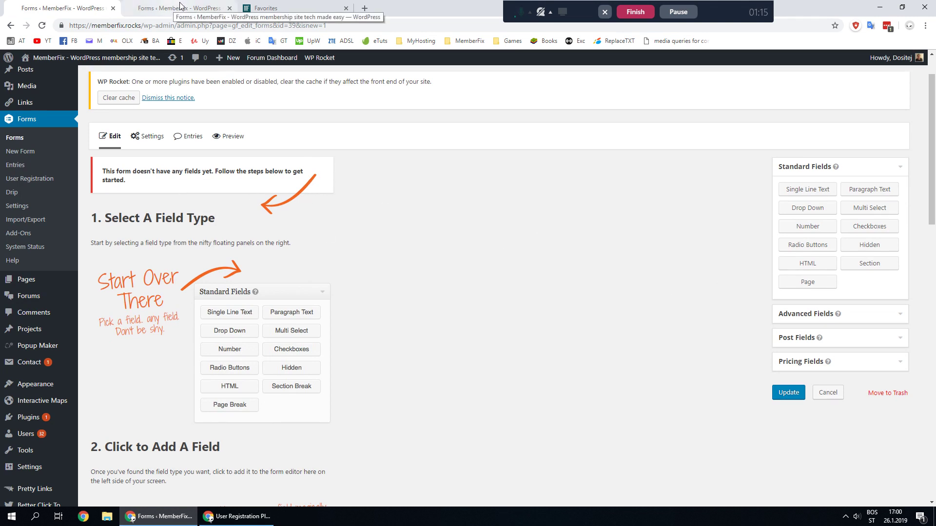
{"action": "left_click", "coordinate": [283, 8]}
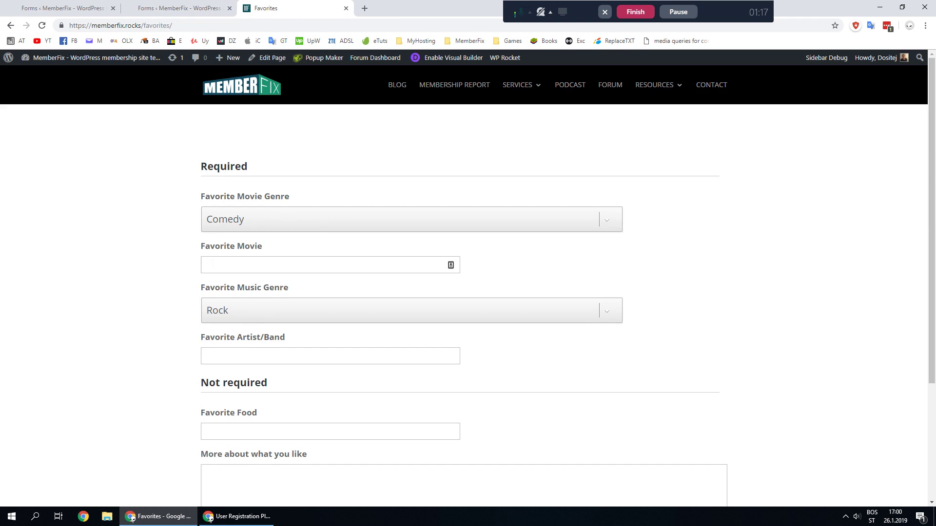
{"action": "scroll", "coordinate": [214, 246], "scroll_direction": "down", "scroll_amount": 1}
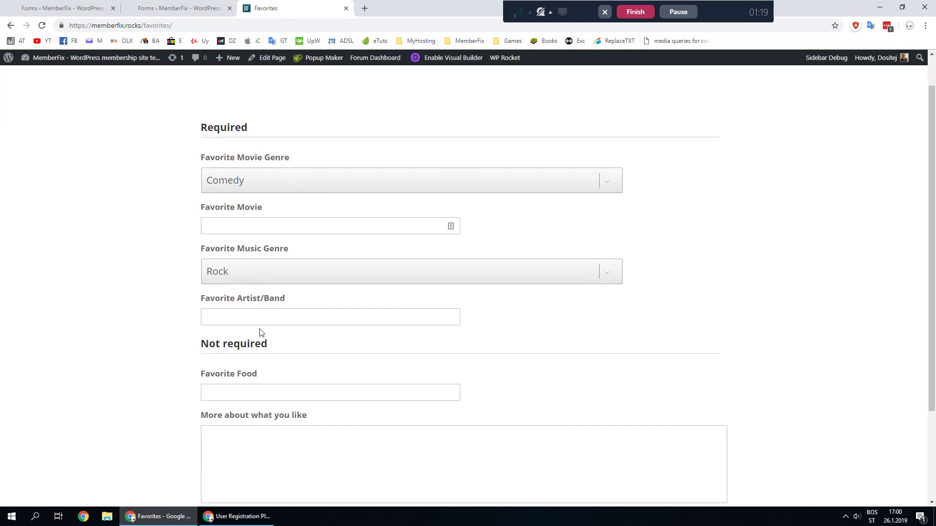
{"action": "scroll", "coordinate": [170, 173], "scroll_direction": "up", "scroll_amount": 1}
{"action": "left_click", "coordinate": [68, 8]}
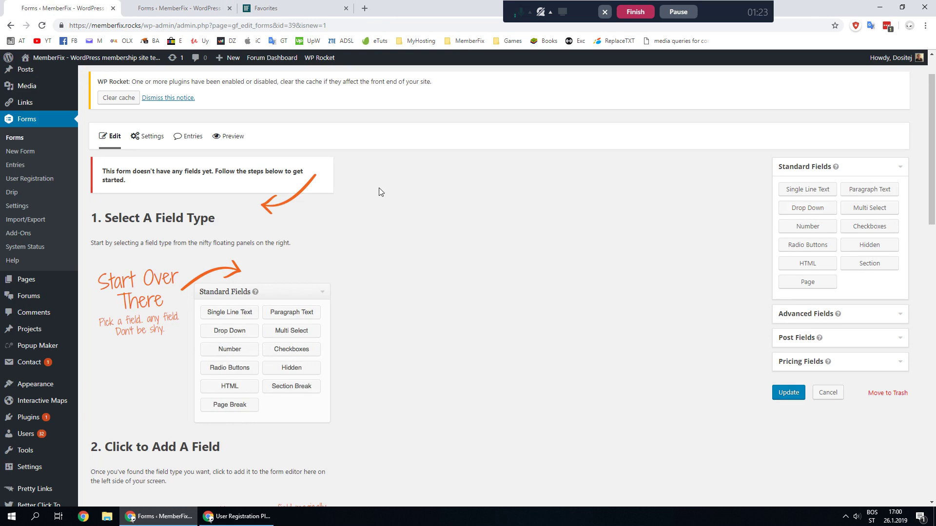
{"action": "left_click", "coordinate": [276, 7]}
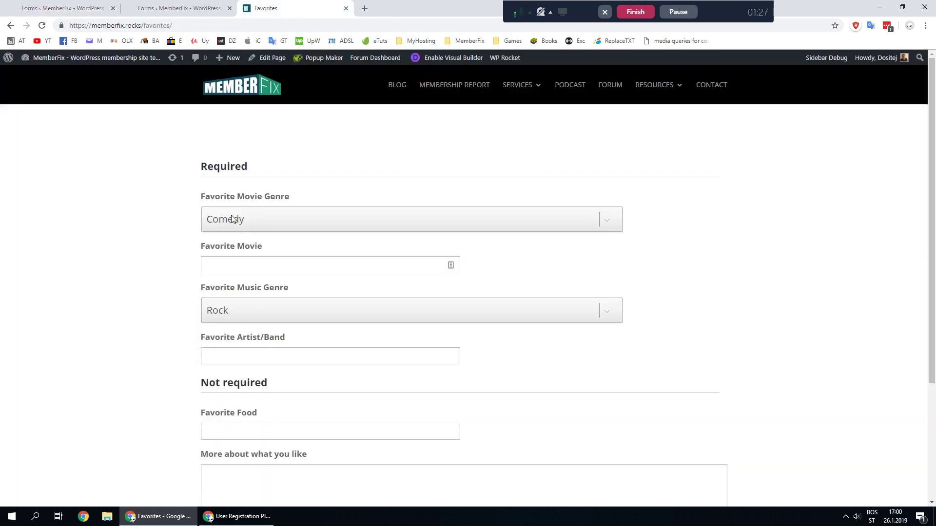
{"action": "scroll", "coordinate": [233, 402], "scroll_direction": "down", "scroll_amount": 1}
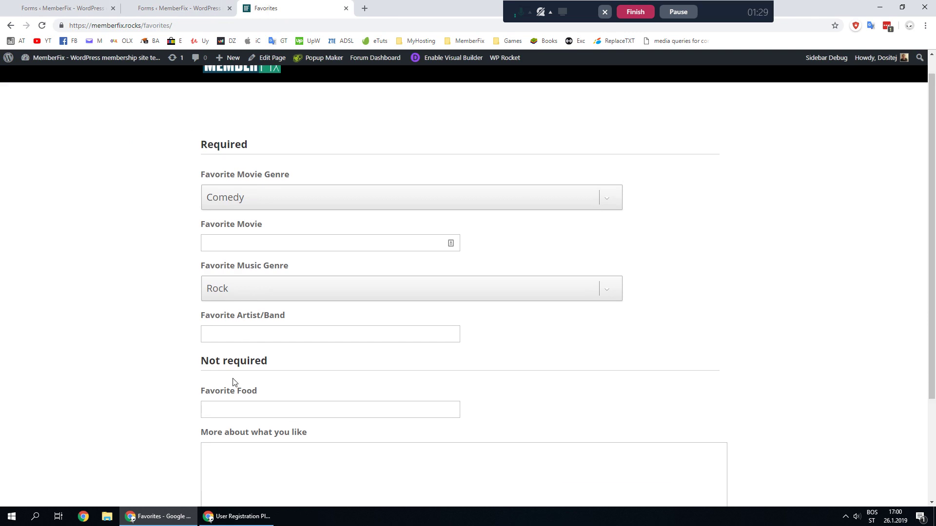
{"action": "scroll", "coordinate": [209, 397], "scroll_direction": "up", "scroll_amount": 1}
{"action": "left_click", "coordinate": [64, 8]}
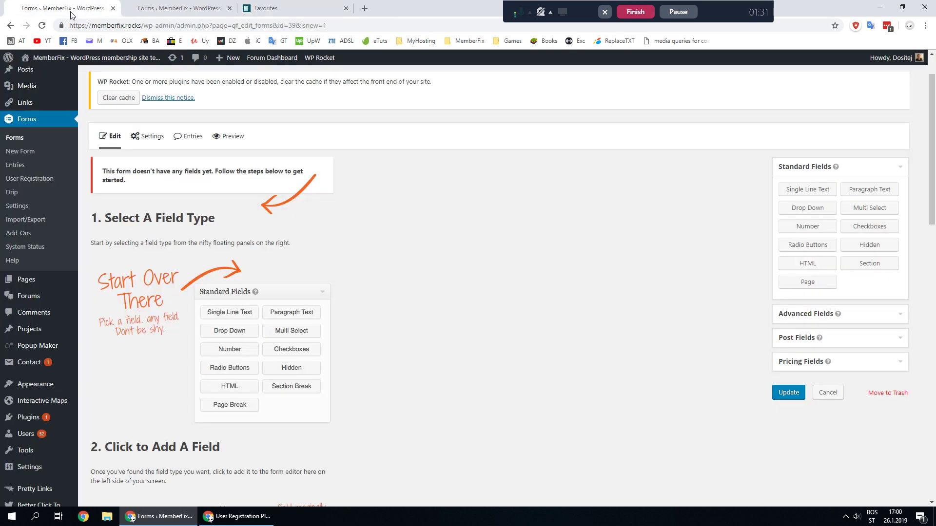
Add a drop-down, text, drop-down and text field to match the Favorites form's order.
{"action": "left_click_drag", "start_coordinate": [802, 208], "coordinate": [222, 190]}
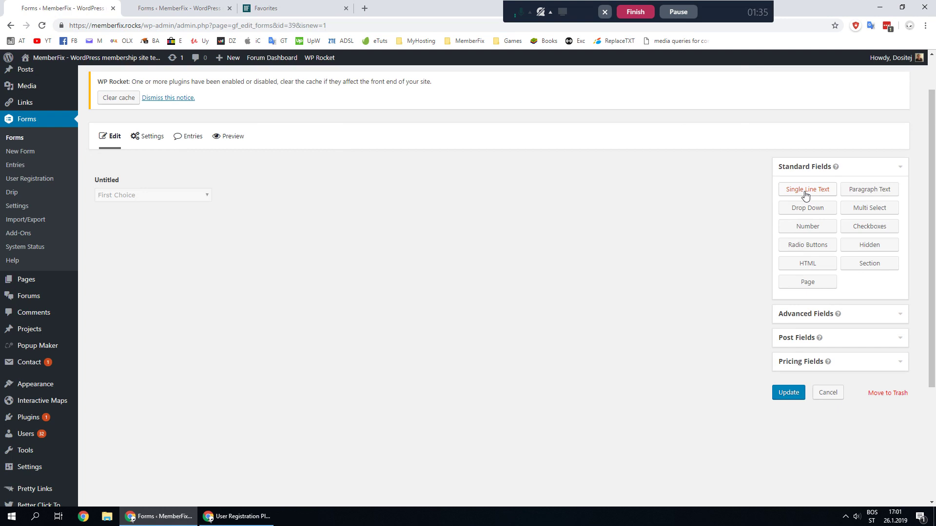
{"action": "left_click_drag", "start_coordinate": [805, 191], "coordinate": [168, 215]}
{"action": "left_click_drag", "start_coordinate": [808, 210], "coordinate": [132, 278]}
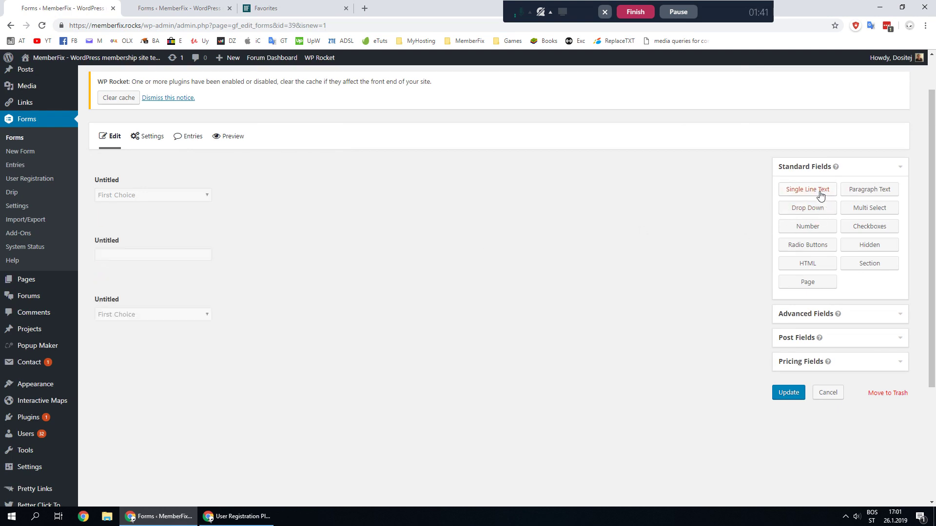
{"action": "left_click_drag", "start_coordinate": [821, 192], "coordinate": [197, 334]}
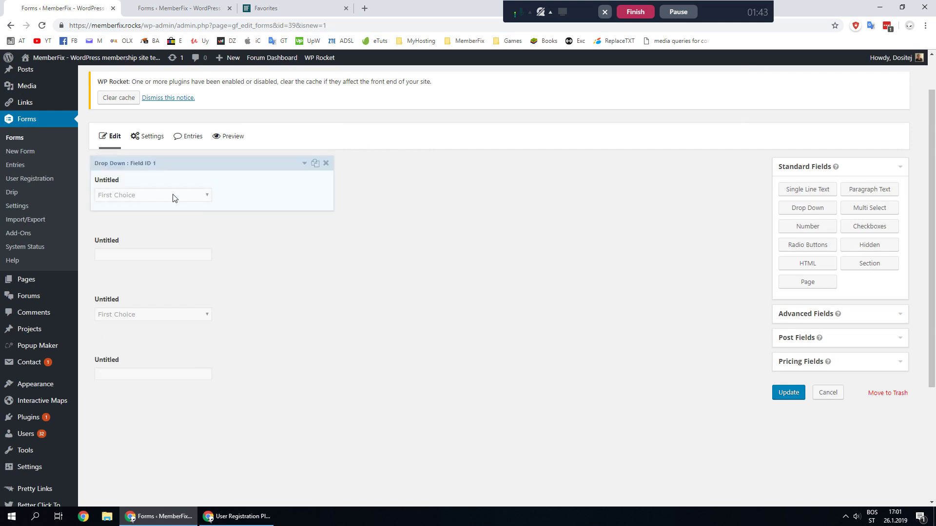
{"action": "left_click", "coordinate": [264, 9]}
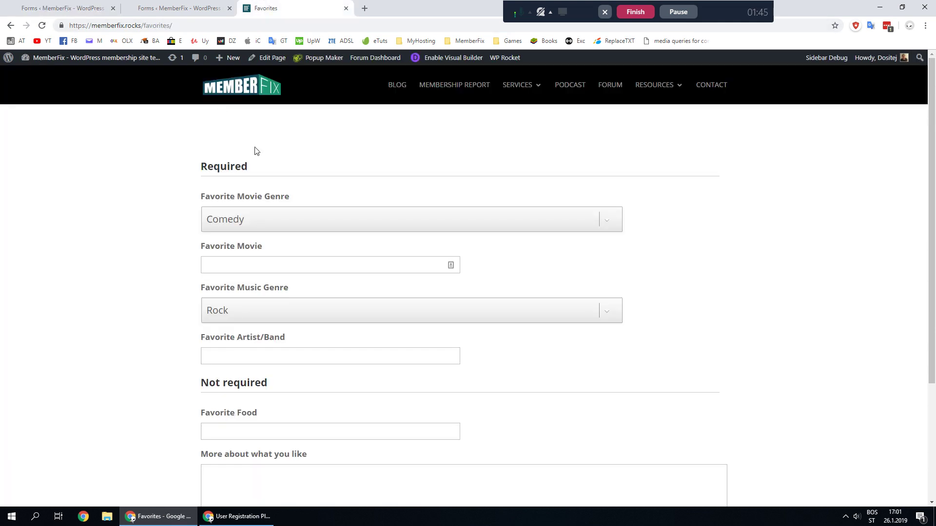
{"action": "left_click", "coordinate": [92, 6]}
Label the first drop-down field 'Favorite Movie Genre'.
{"action": "left_click", "coordinate": [154, 190]}
{"action": "left_click", "coordinate": [182, 255]}
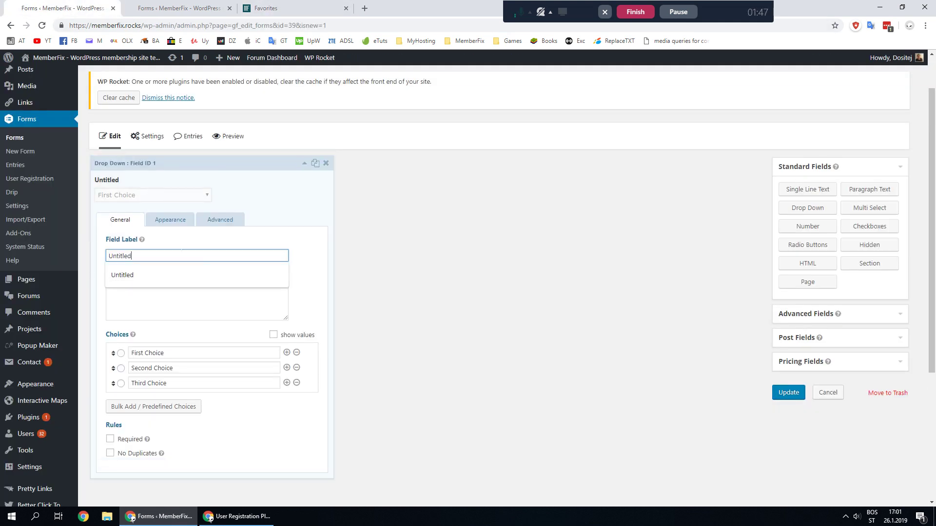
{"action": "key", "text": "ctrl+a"}
{"action": "type", "text": "Favorite Movi"}
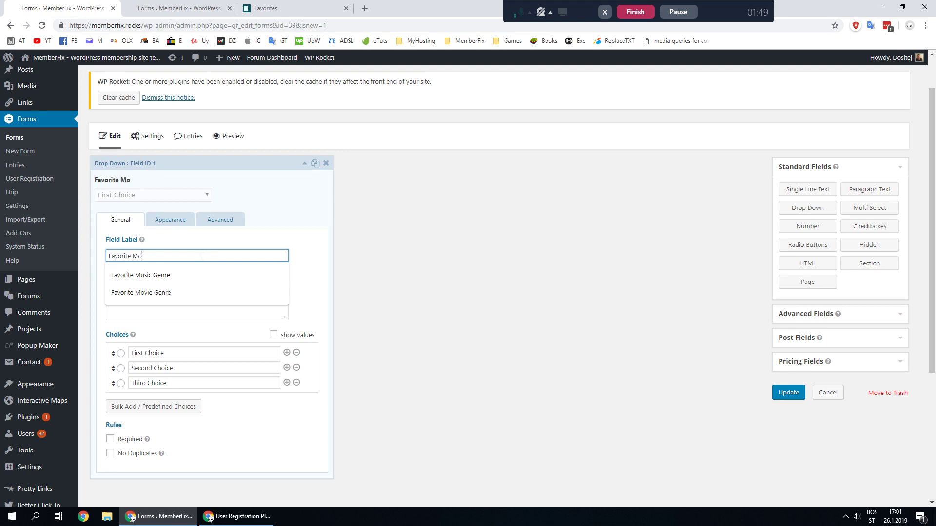
{"action": "key", "text": "Down"}
{"action": "key", "text": "Return"}
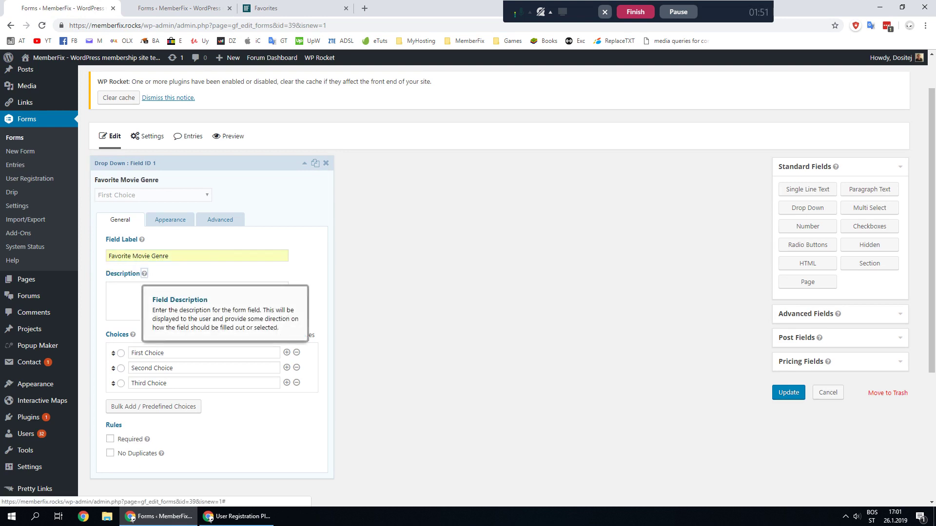
Replace the drop-down's placeholder choices with Comedy, Action and Horror.
{"action": "left_click", "coordinate": [147, 353]}
{"action": "type", "text": "Comedy"}
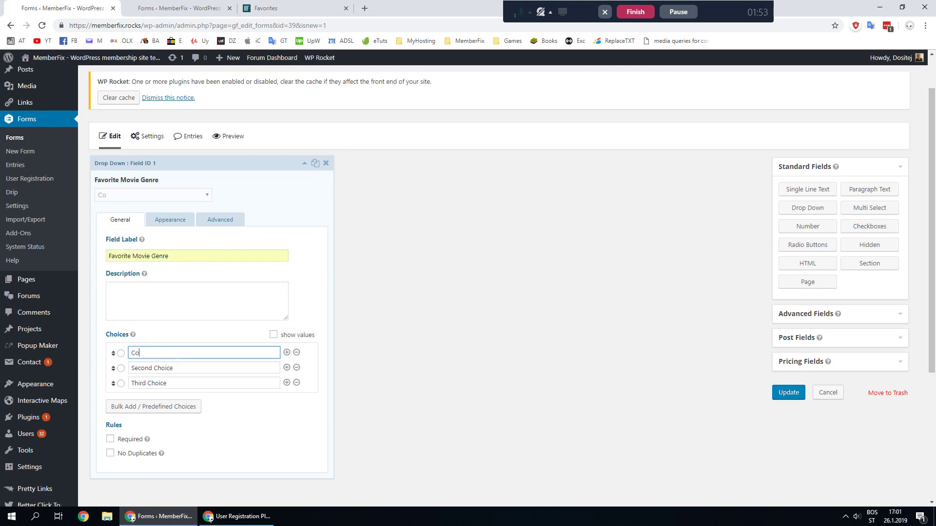
{"action": "key", "text": "Tab"}
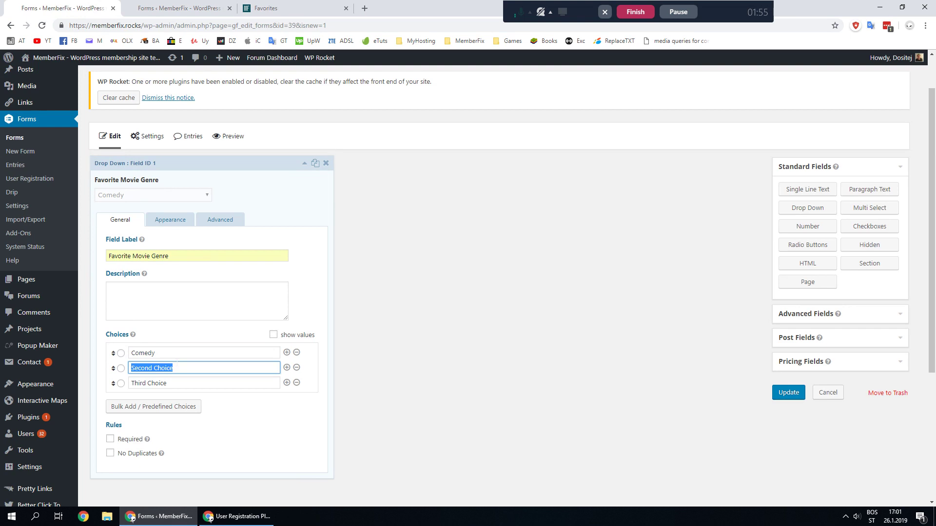
{"action": "type", "text": "Action"}
{"action": "key", "text": "Tab"}
{"action": "type", "text": "Horr"}
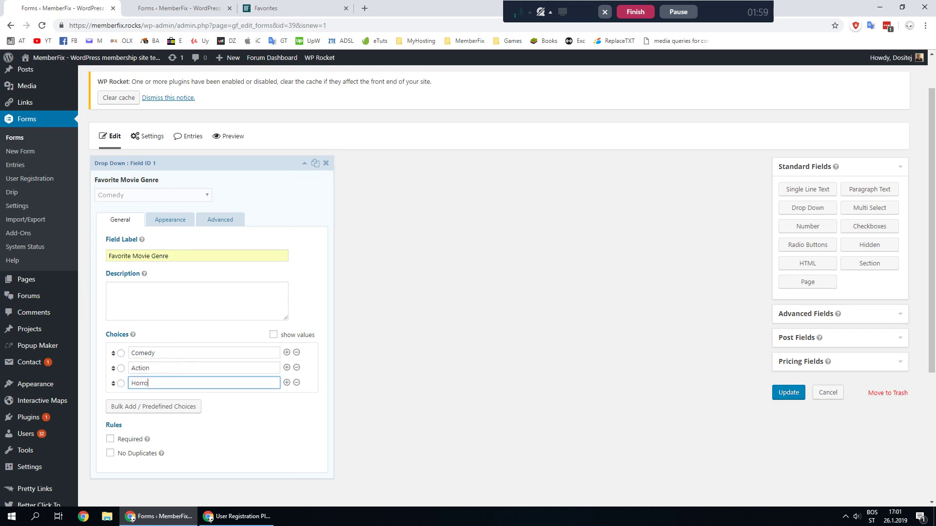
Label the first text field 'Favorite movie'.
{"action": "left_click", "coordinate": [304, 163]}
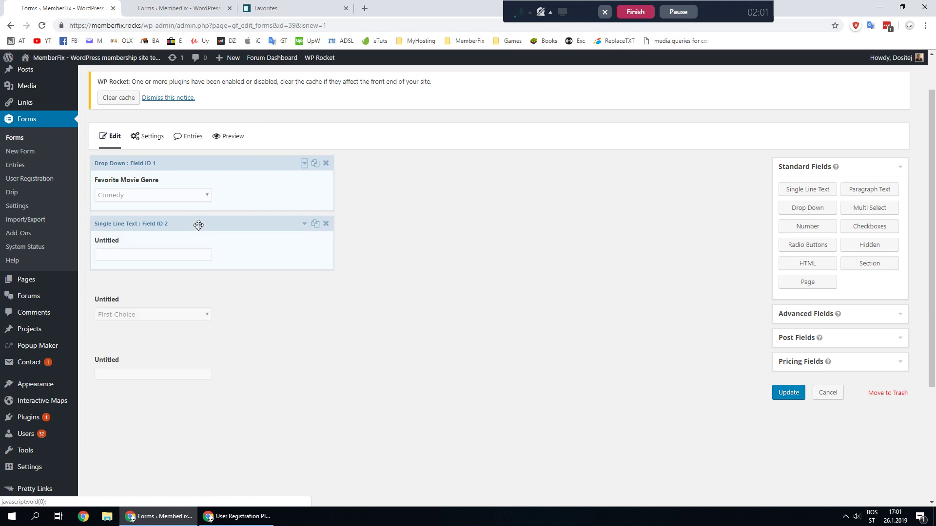
{"action": "left_click", "coordinate": [195, 233]}
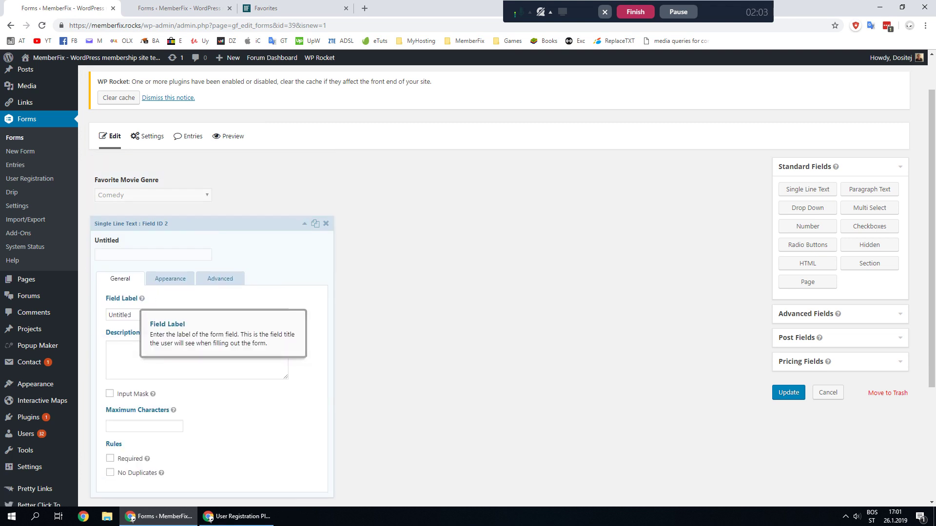
{"action": "left_click", "coordinate": [146, 315]}
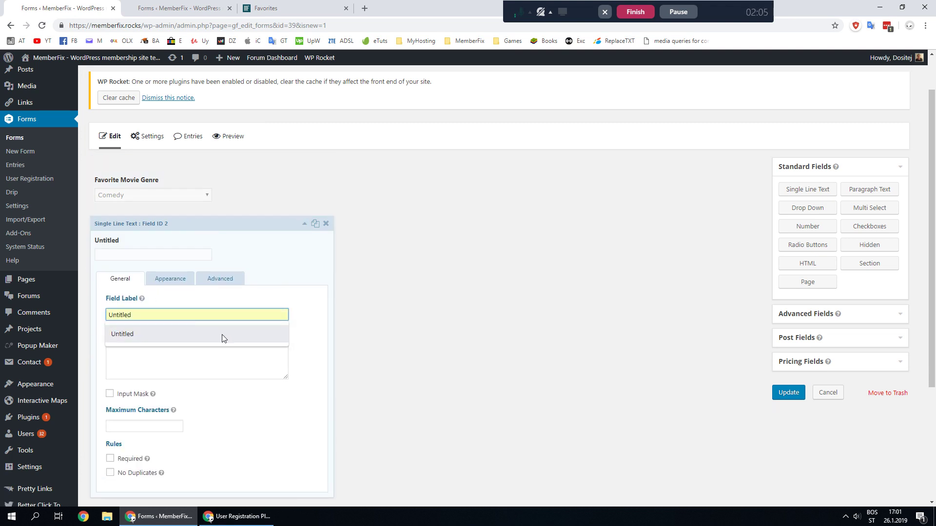
{"action": "key", "text": "ctrl+a"}
{"action": "type", "text": "Fa"}
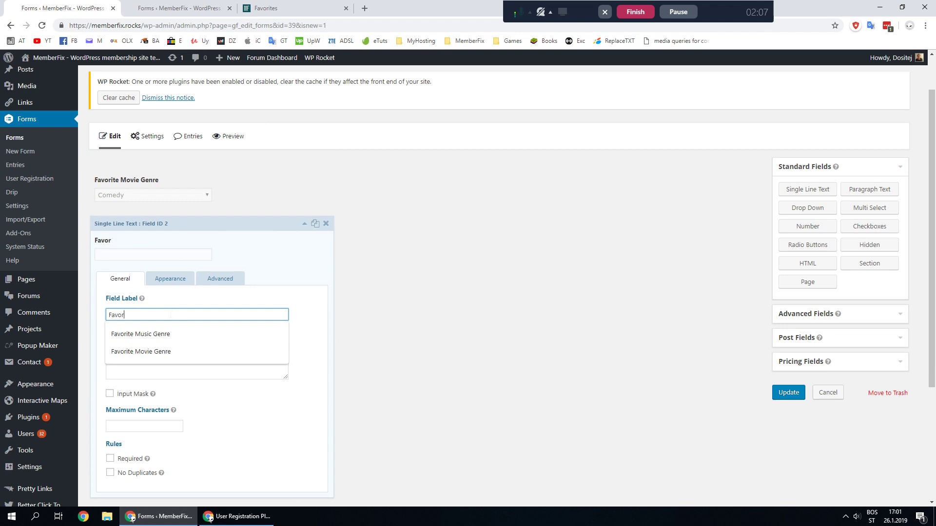
{"action": "type", "text": "vorite movie"}
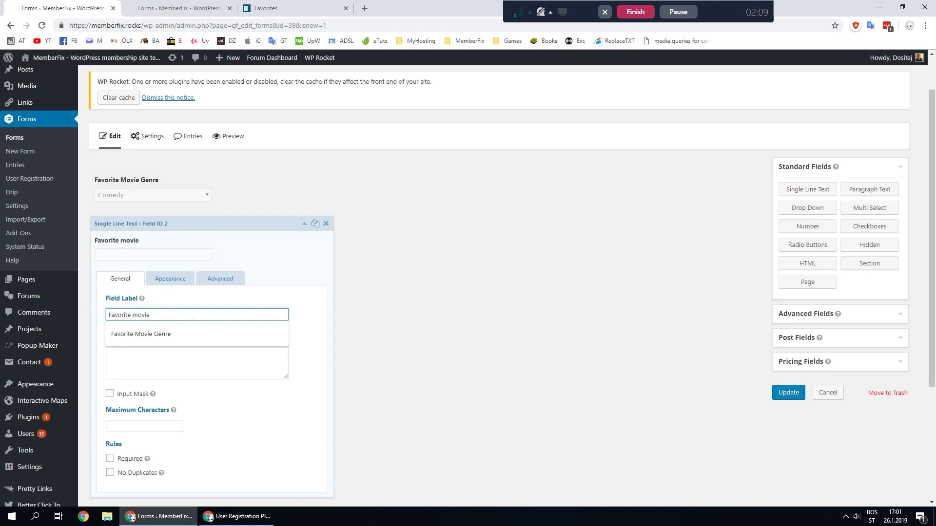
{"action": "left_click", "coordinate": [429, 313]}
{"action": "left_click", "coordinate": [305, 223]}
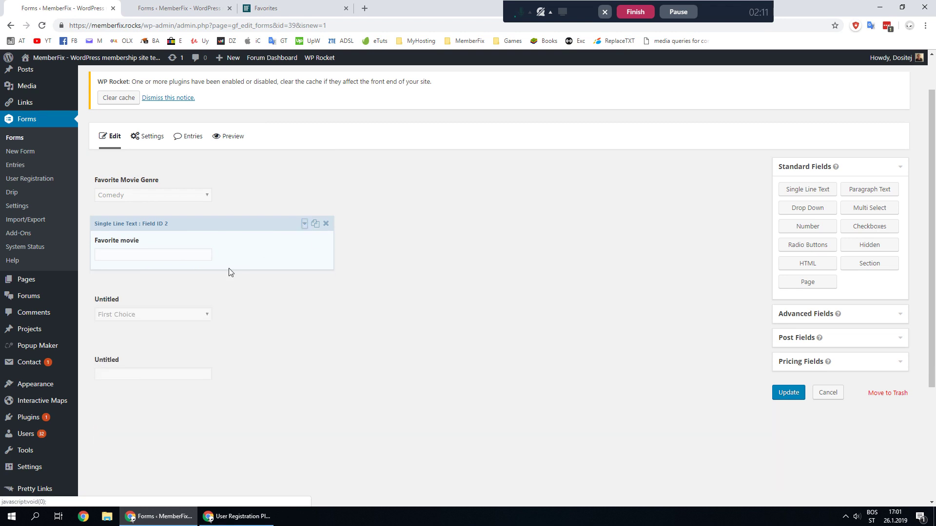
Label the second drop-down field 'Favorite Music Genre'.
{"action": "left_click", "coordinate": [208, 297]}
{"action": "left_click", "coordinate": [131, 375]}
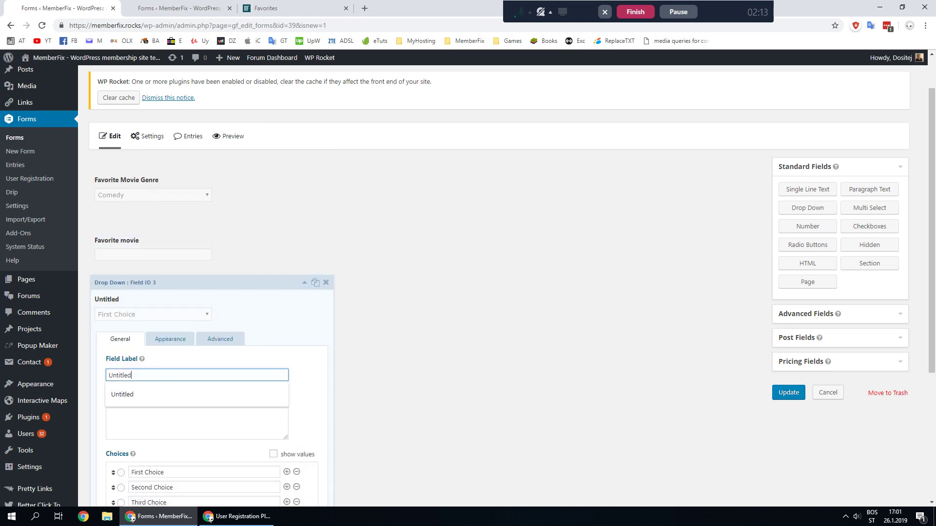
{"action": "double_click", "coordinate": [130, 375]}
{"action": "type", "text": "Favorite Music"}
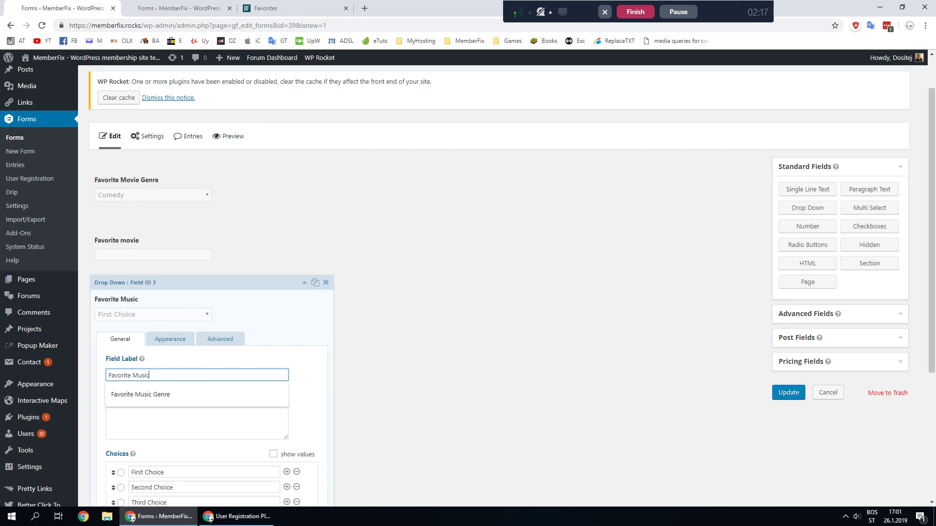
{"action": "key", "text": "Down"}
{"action": "key", "text": "Return"}
{"action": "scroll", "coordinate": [178, 367], "scroll_direction": "down", "scroll_amount": 3}
Set the music genre choices to Rock, Classical and Dubstep.
{"action": "left_click", "coordinate": [156, 326]}
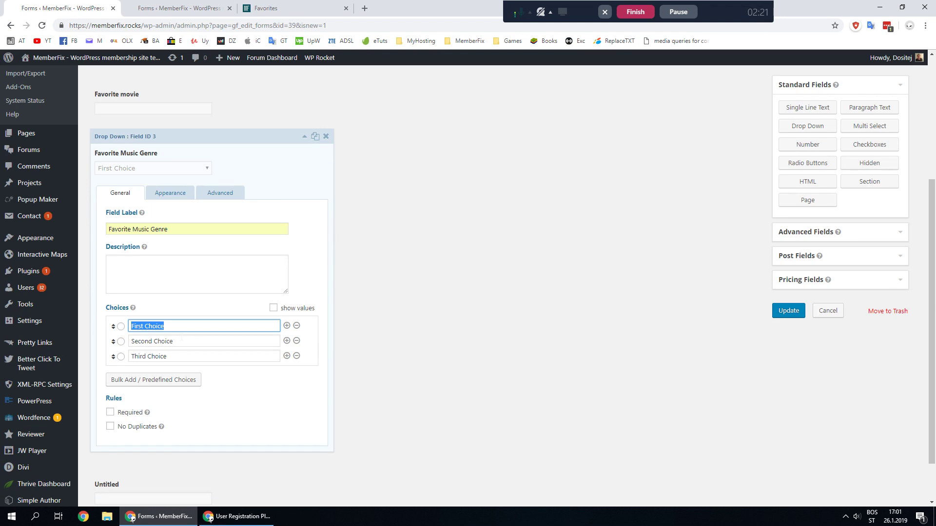
{"action": "type", "text": "Rock"}
{"action": "key", "text": "Tab"}
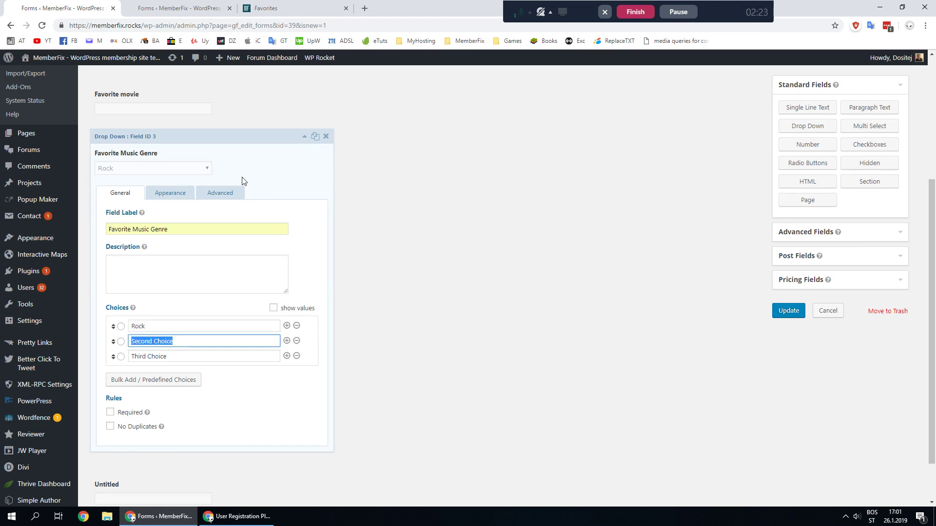
{"action": "key", "text": "Tab"}
{"action": "key", "text": "Tab"}
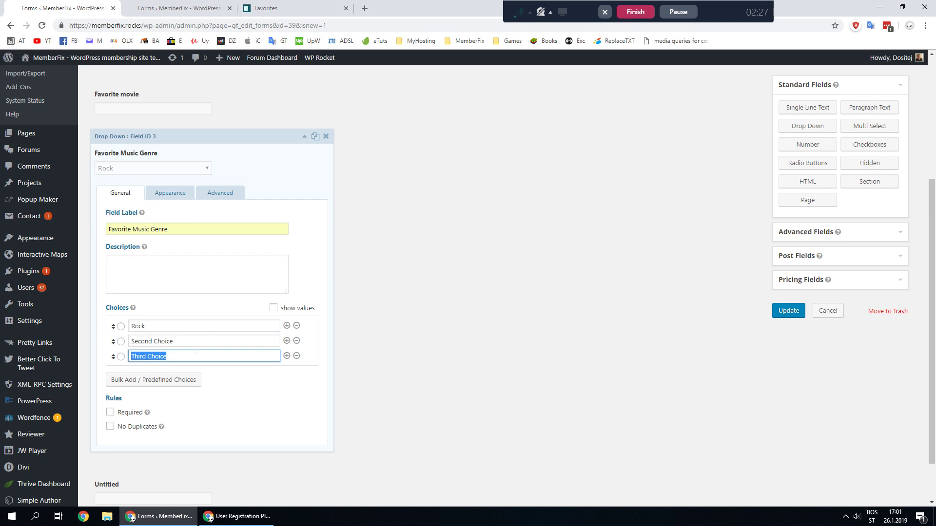
{"action": "left_click", "coordinate": [262, 9]}
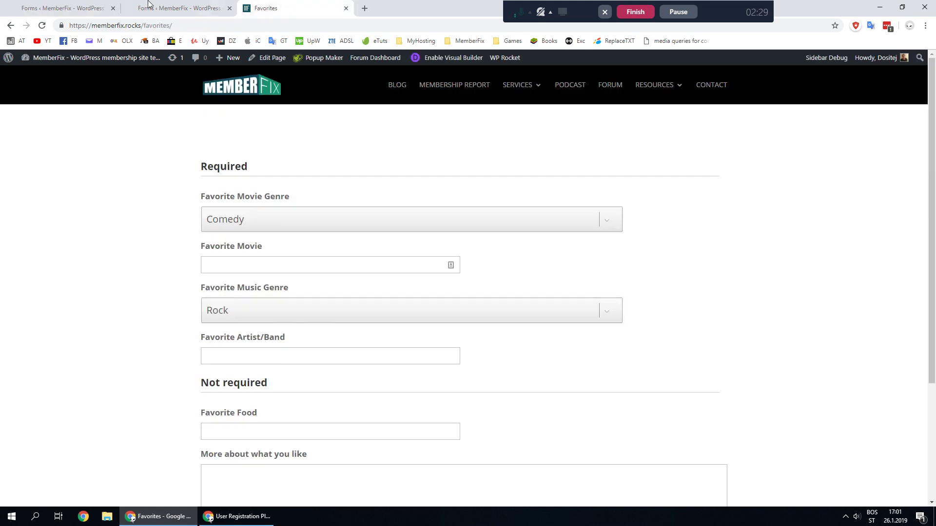
{"action": "left_click", "coordinate": [68, 8]}
{"action": "type", "text": "Dubs"}
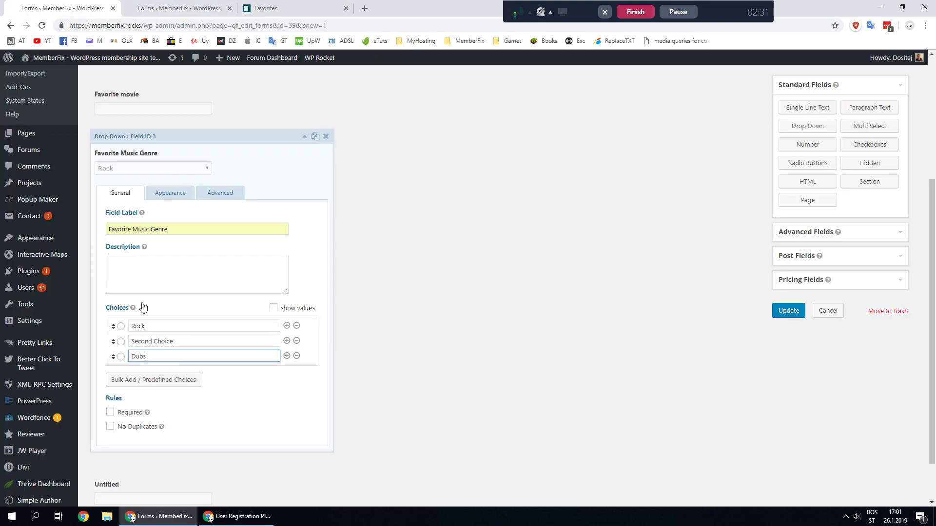
{"action": "type", "text": "tep"}
{"action": "left_click", "coordinate": [189, 343]}
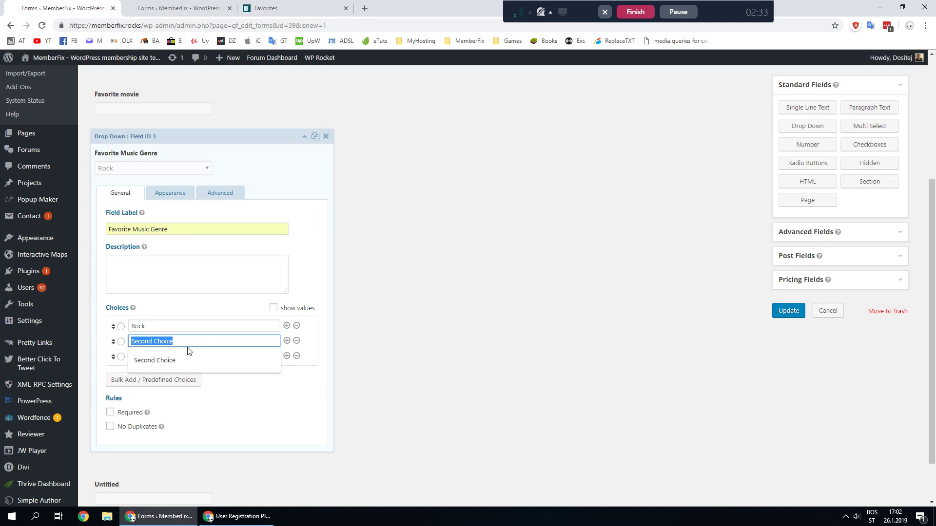
{"action": "type", "text": "Classical"}
{"action": "left_click", "coordinate": [428, 320]}
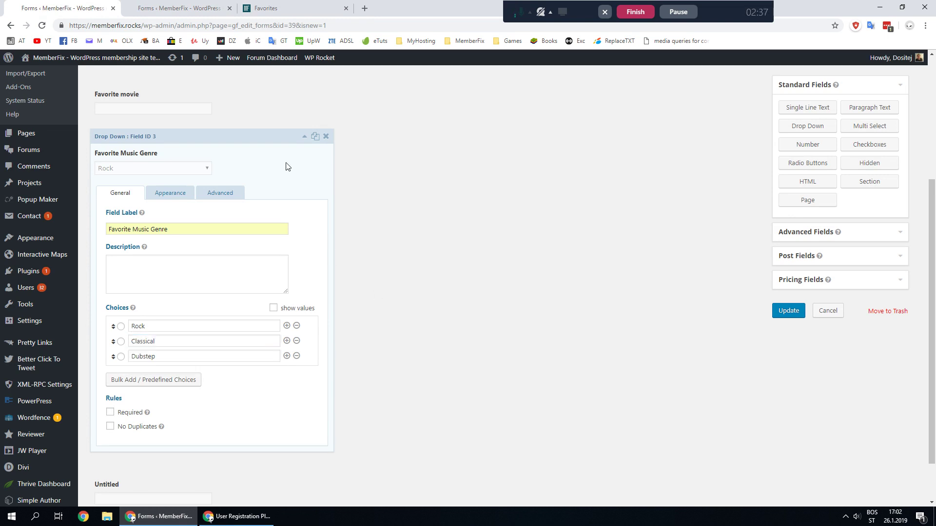
Label the last text field 'Favorite music'.
{"action": "left_click", "coordinate": [305, 136]}
{"action": "left_click", "coordinate": [161, 222]}
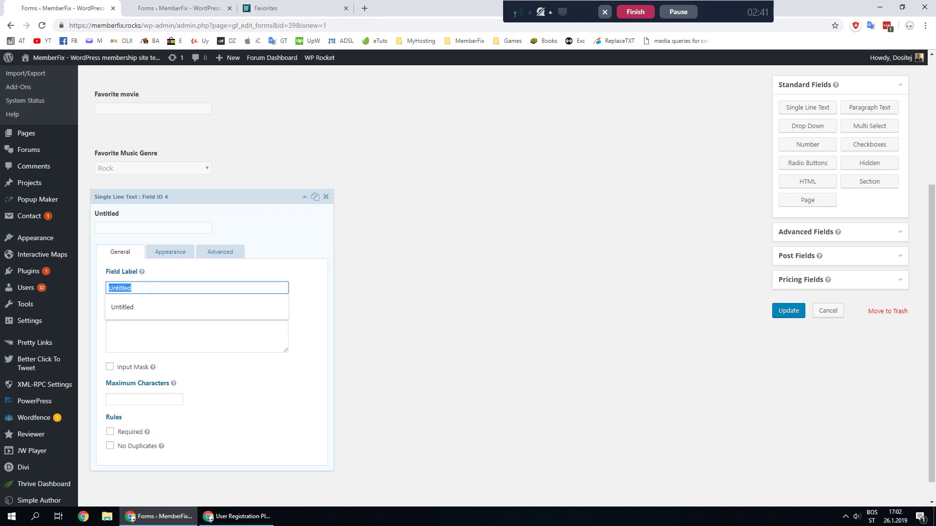
{"action": "type", "text": "Fa"}
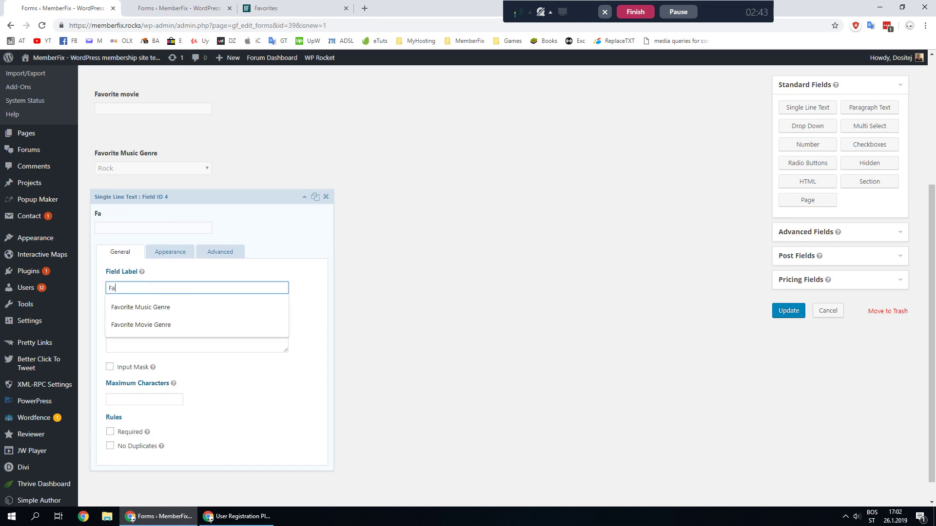
{"action": "type", "text": "vorite mus"}
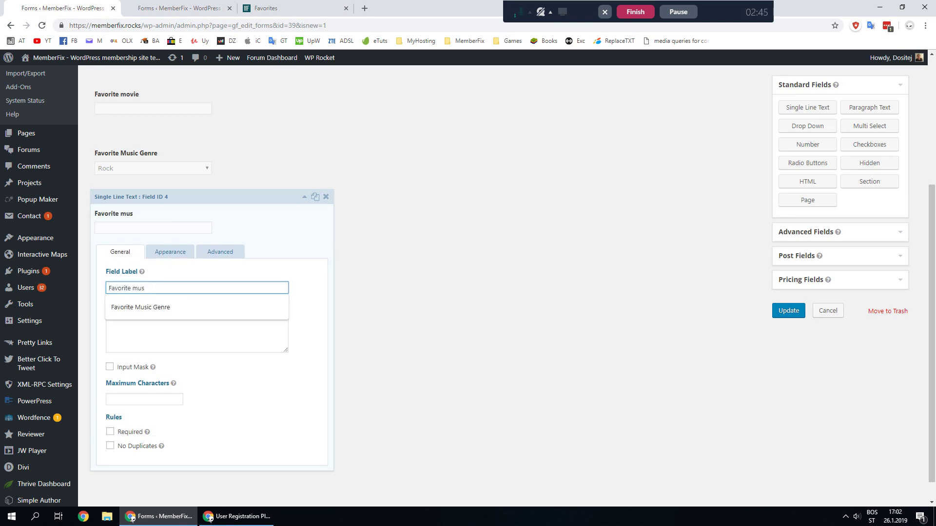
{"action": "type", "text": "ic"}
{"action": "left_click", "coordinate": [306, 198]}
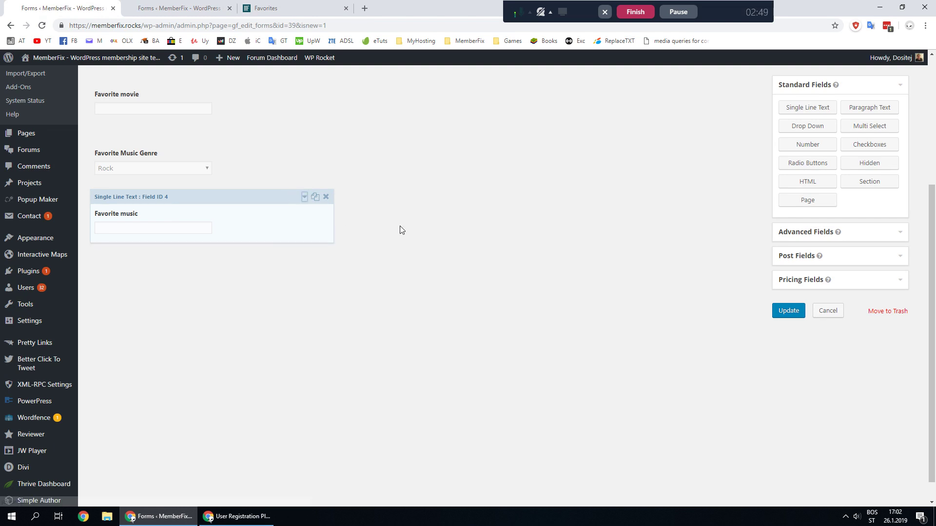
Recheck the Favorite music field and save the form.
{"action": "scroll", "coordinate": [188, 195], "scroll_direction": "up", "scroll_amount": 4}
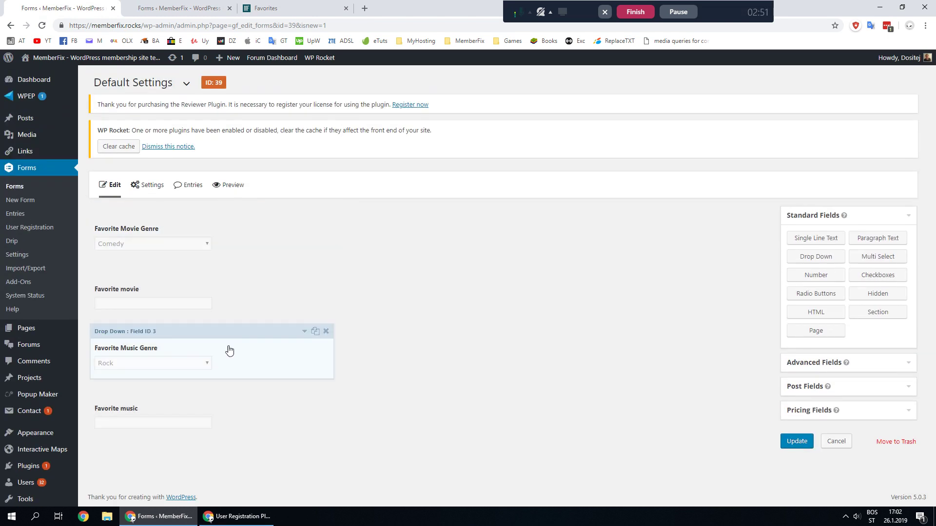
{"action": "left_click", "coordinate": [227, 410]}
{"action": "scroll", "coordinate": [263, 361], "scroll_direction": "down", "scroll_amount": 3}
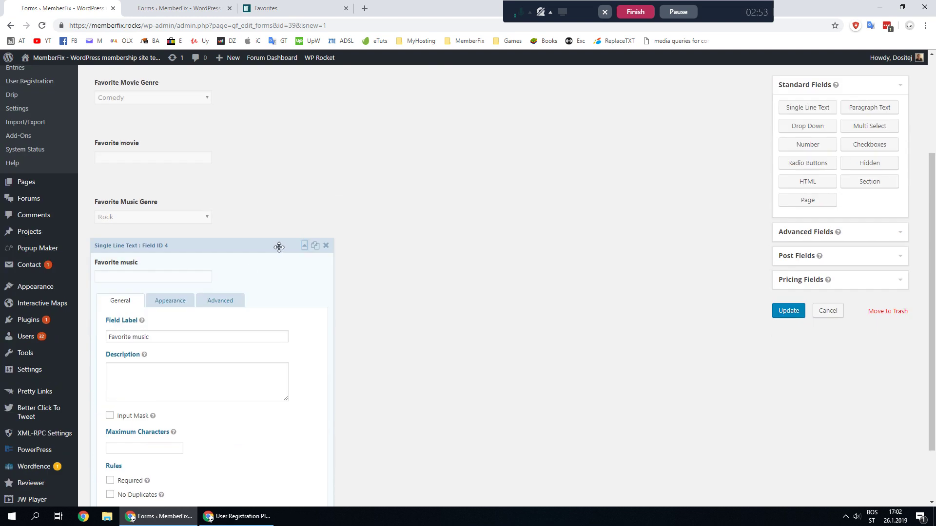
{"action": "left_click", "coordinate": [304, 245]}
{"action": "scroll", "coordinate": [325, 174], "scroll_direction": "up", "scroll_amount": 1}
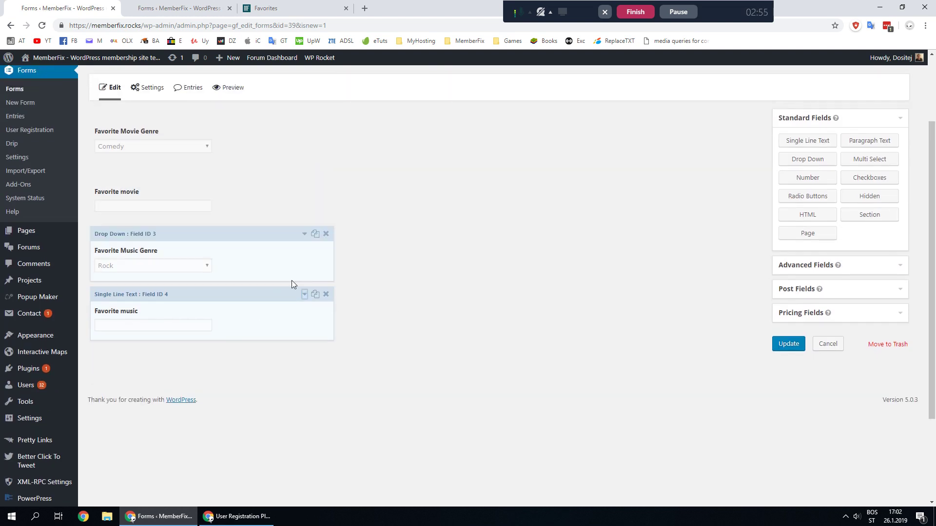
{"action": "left_click", "coordinate": [790, 346]}
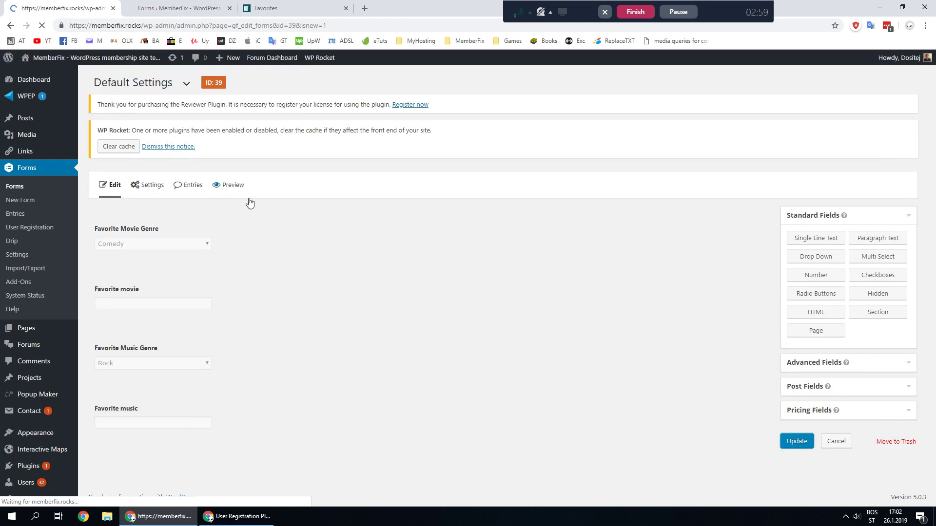
Add a User Registration feed named 'Default Settings' that uses the Update User action.
{"action": "mouse_move", "coordinate": [142, 189]}
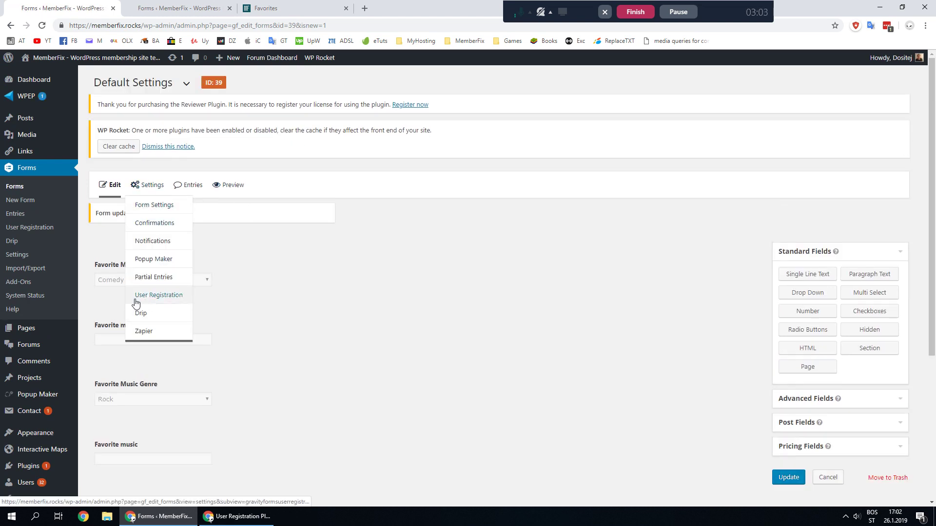
{"action": "left_click", "coordinate": [175, 298]}
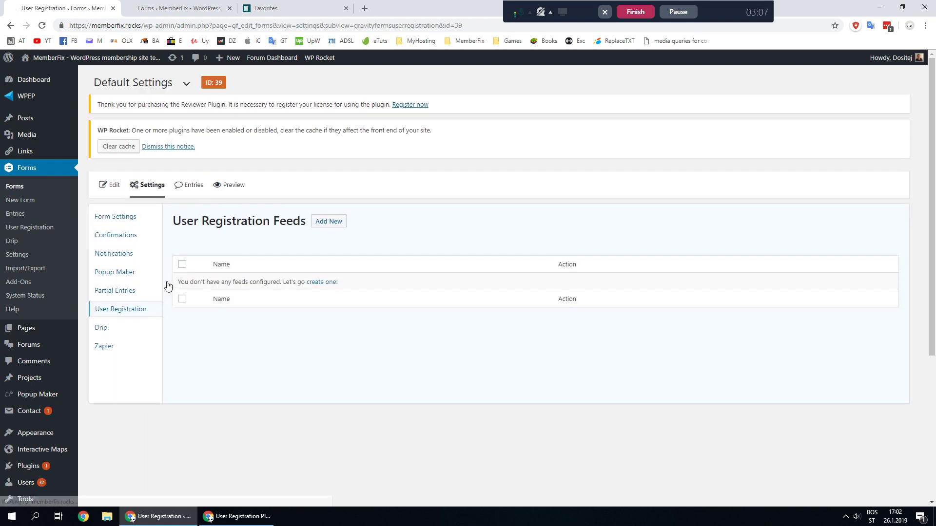
{"action": "left_click", "coordinate": [328, 222]}
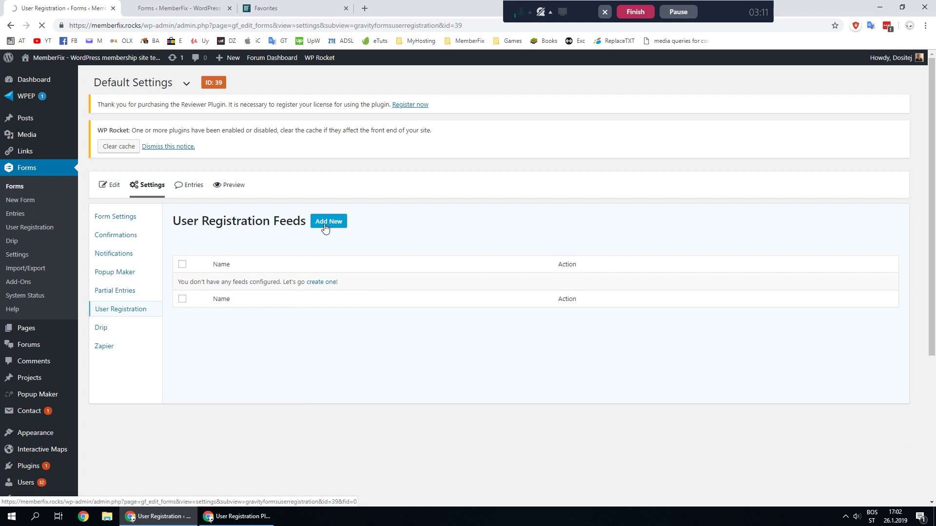
{"action": "scroll", "coordinate": [268, 283], "scroll_direction": "down", "scroll_amount": 1}
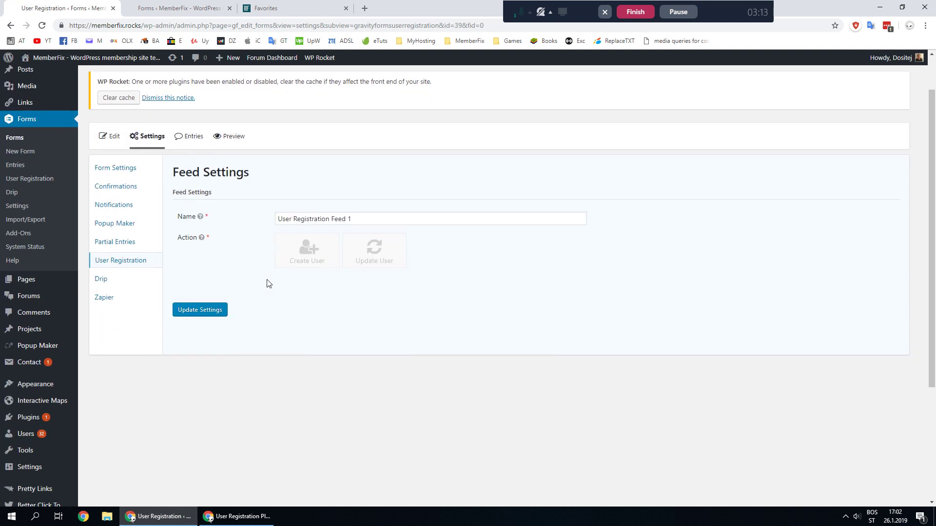
{"action": "left_click", "coordinate": [239, 221]}
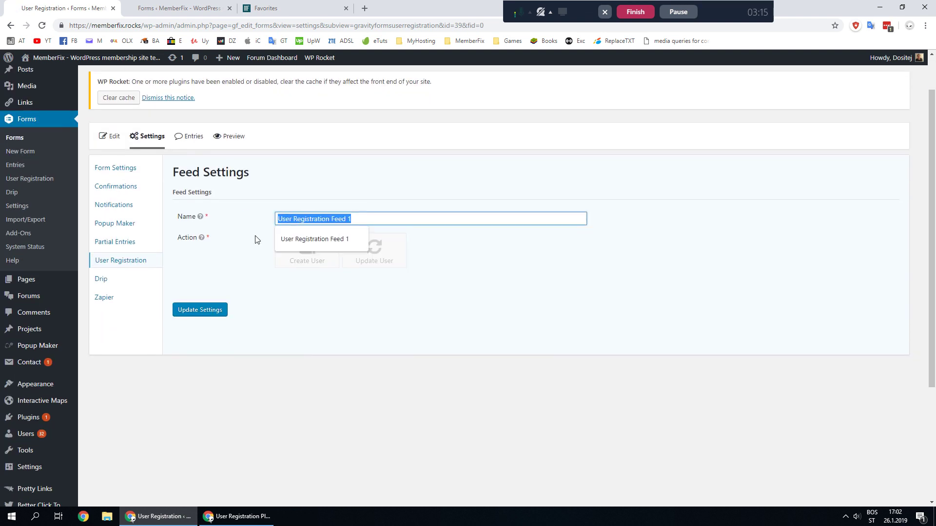
{"action": "type", "text": "Default Settings"}
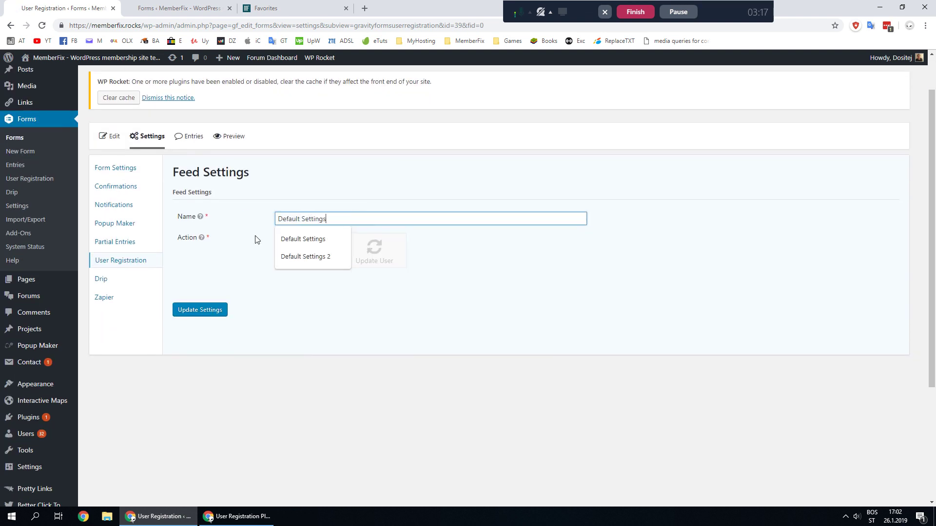
{"action": "left_click", "coordinate": [303, 315]}
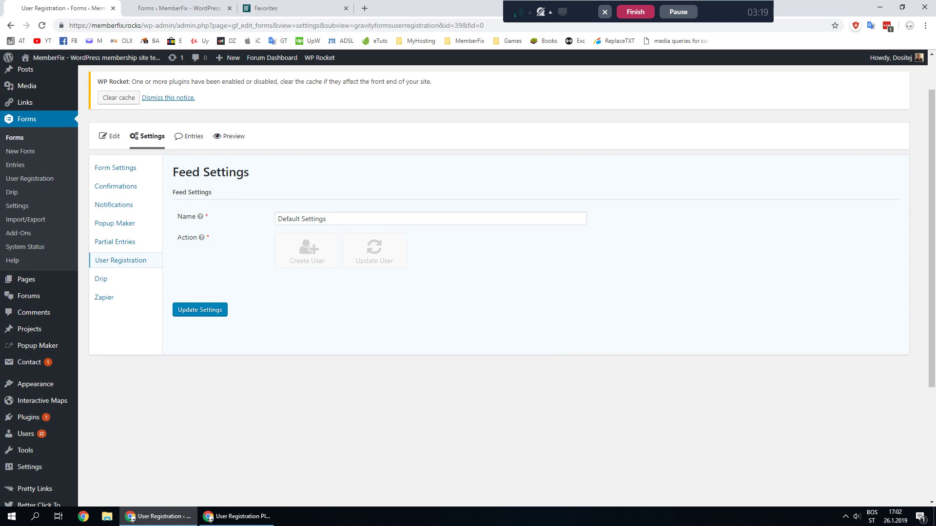
{"action": "left_click", "coordinate": [376, 248]}
{"action": "left_click", "coordinate": [393, 259]}
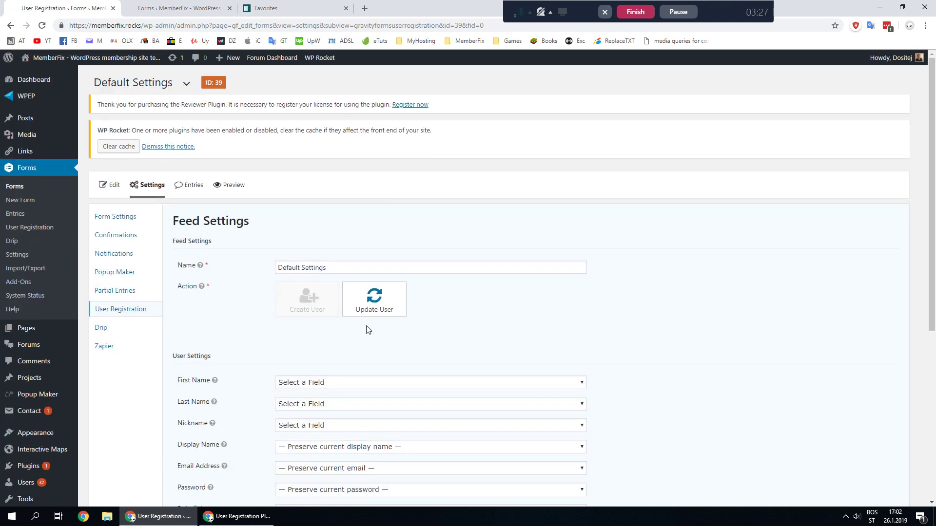
{"action": "scroll", "coordinate": [341, 322], "scroll_direction": "down", "scroll_amount": 2}
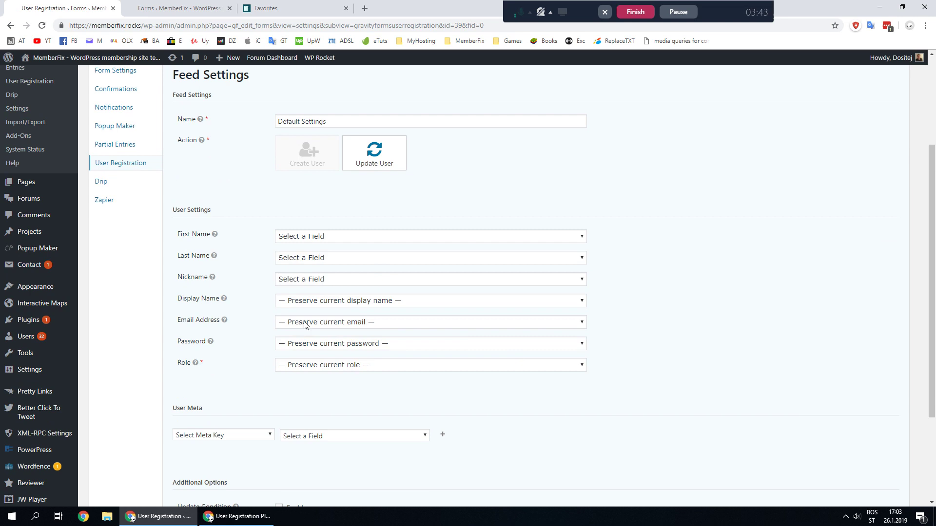
{"action": "scroll", "coordinate": [230, 371], "scroll_direction": "down", "scroll_amount": 3}
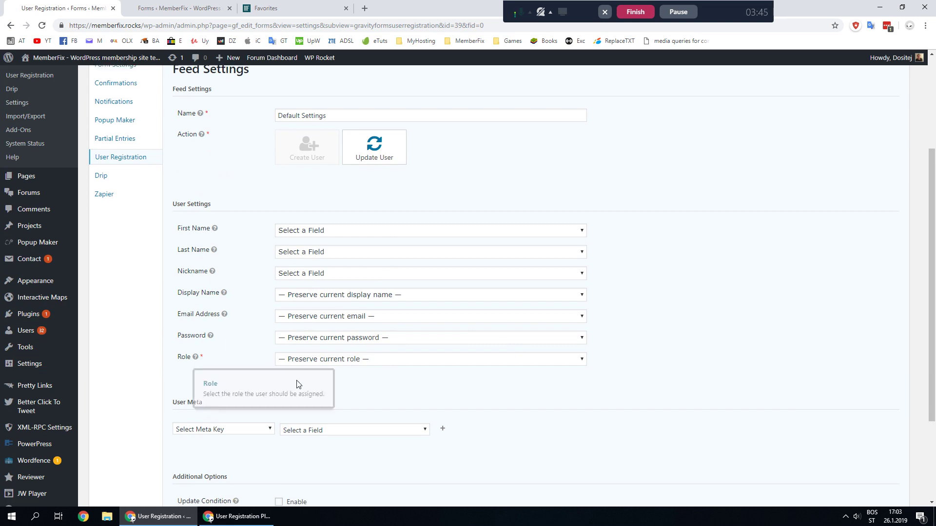
{"action": "left_click", "coordinate": [276, 8]}
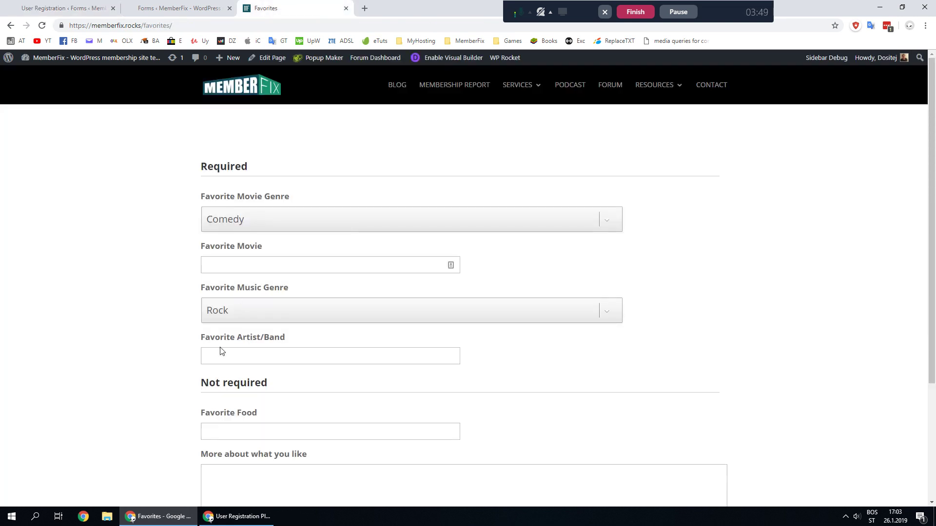
{"action": "left_click", "coordinate": [73, 8]}
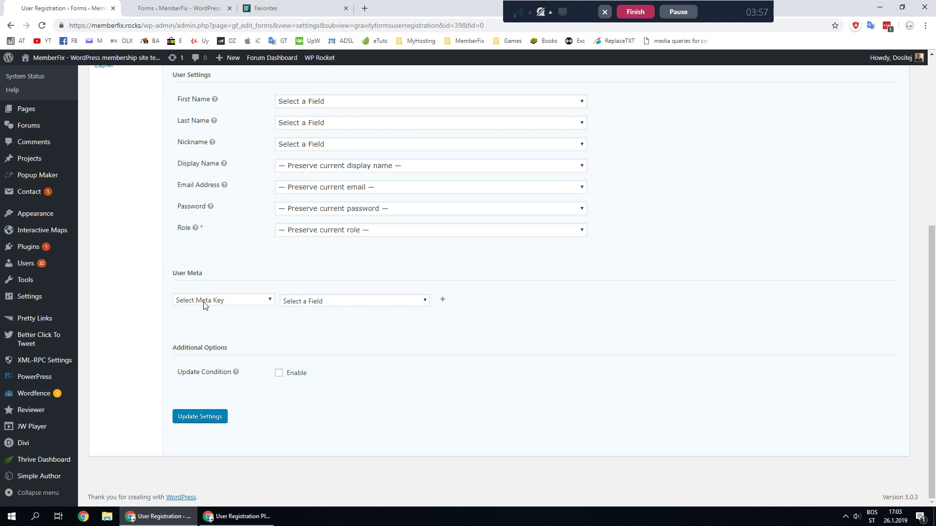
Switch the first User Meta row to a custom key mapped to Favorite Movie Genre.
{"action": "left_click", "coordinate": [246, 305]}
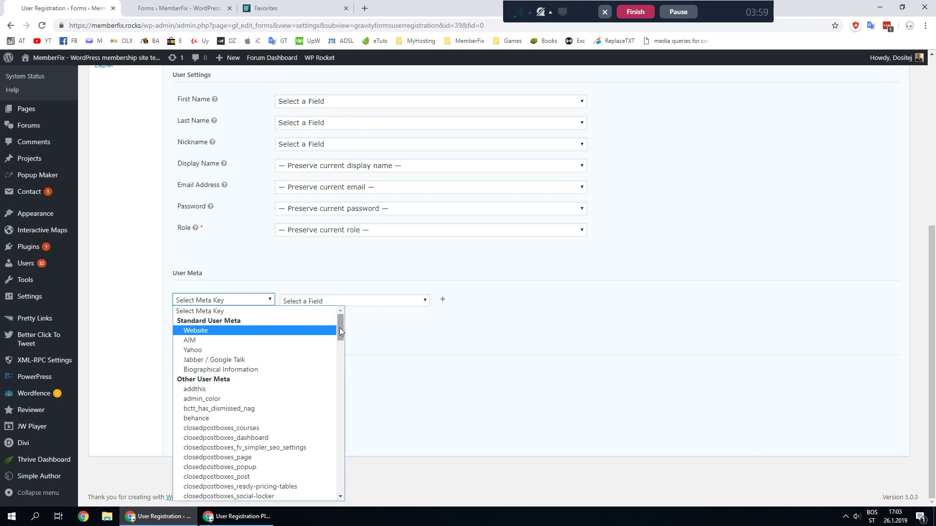
{"action": "left_click_drag", "start_coordinate": [339, 331], "coordinate": [326, 501]}
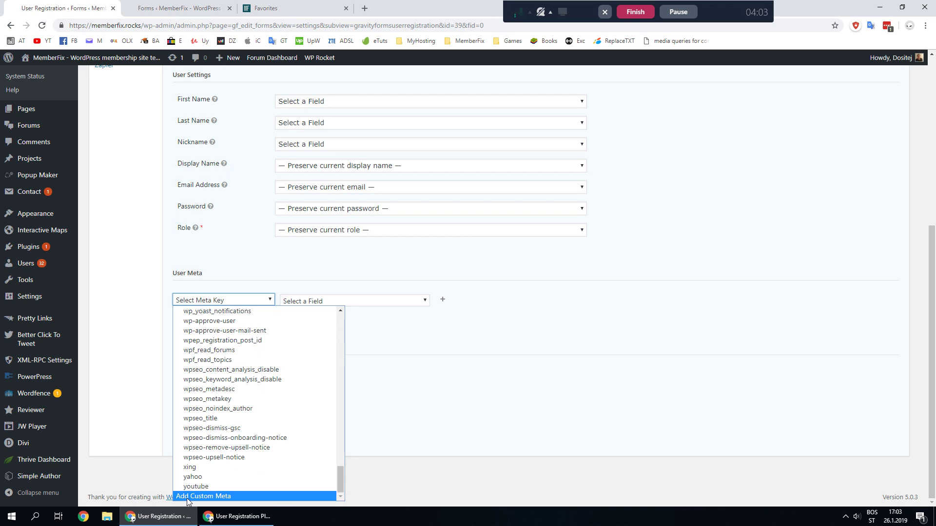
{"action": "left_click", "coordinate": [205, 496]}
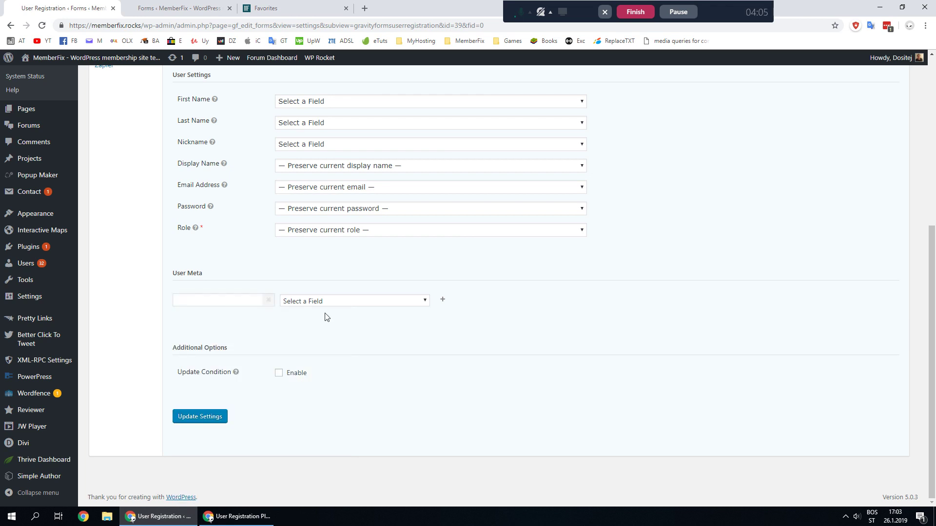
{"action": "left_click", "coordinate": [414, 302]}
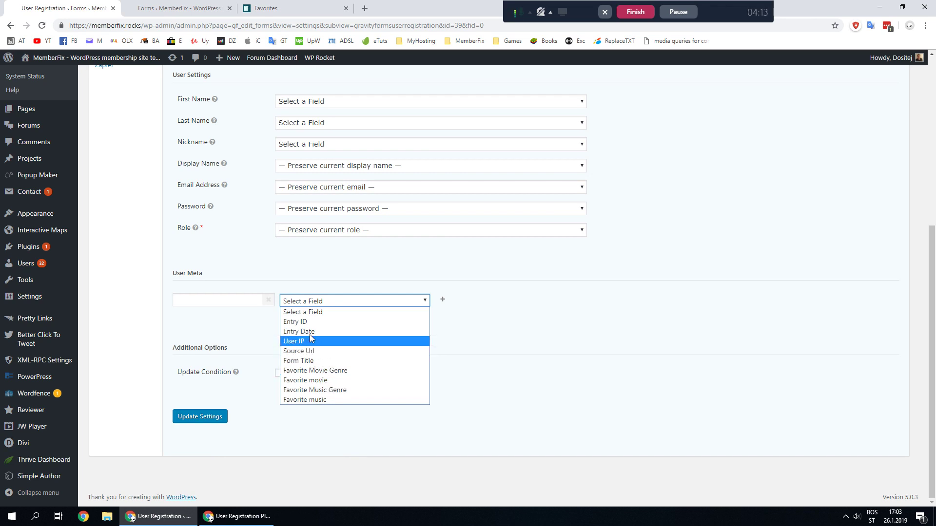
{"action": "left_click", "coordinate": [315, 370]}
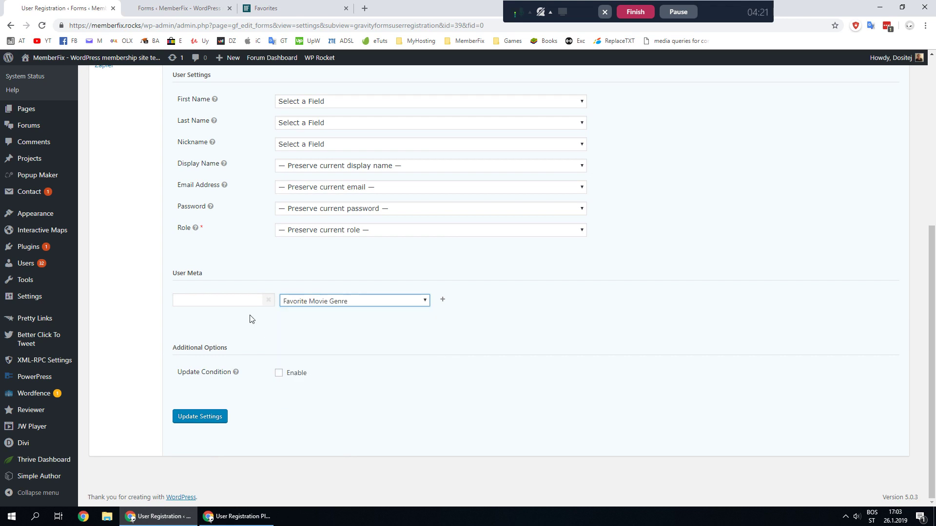
Enter fav_movie_genre as the custom meta key and add a second mapping row.
{"action": "left_click", "coordinate": [241, 300]}
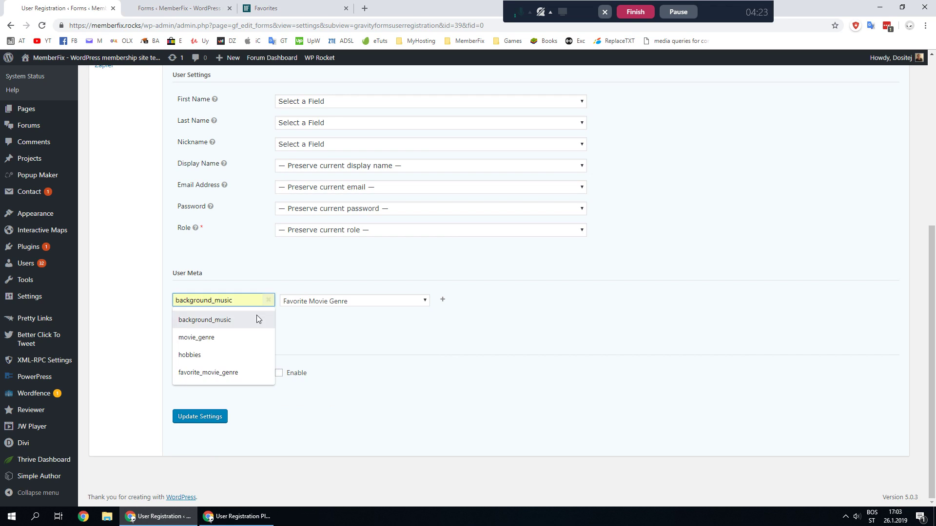
{"action": "type", "text": "fav_movie"}
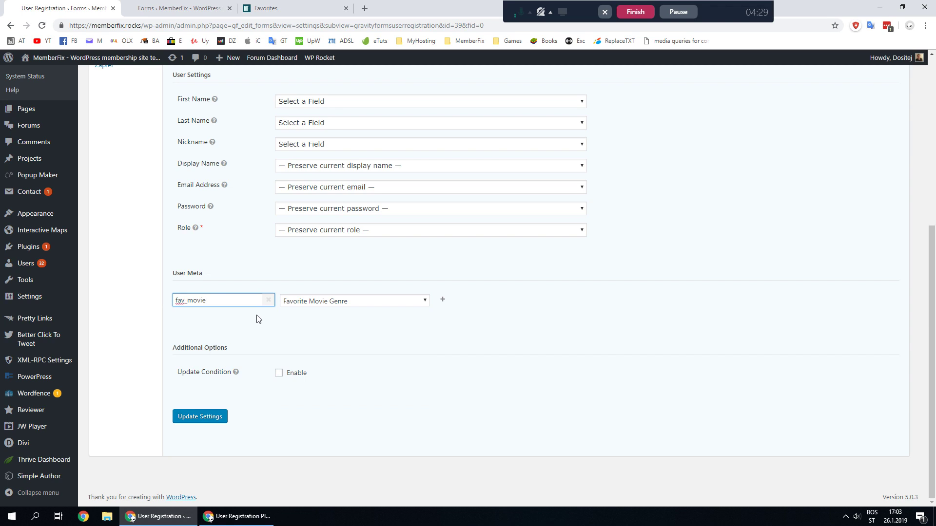
{"action": "type", "text": "_genre"}
{"action": "mouse_move", "coordinate": [221, 300]}
{"action": "left_mouse_down"}
{"action": "mouse_move", "coordinate": [180, 300]}
{"action": "mouse_move", "coordinate": [228, 311]}
{"action": "left_mouse_up"}
{"action": "left_click", "coordinate": [229, 325]}
{"action": "left_click", "coordinate": [246, 301]}
{"action": "left_click", "coordinate": [444, 323]}
{"action": "left_click", "coordinate": [442, 300]}
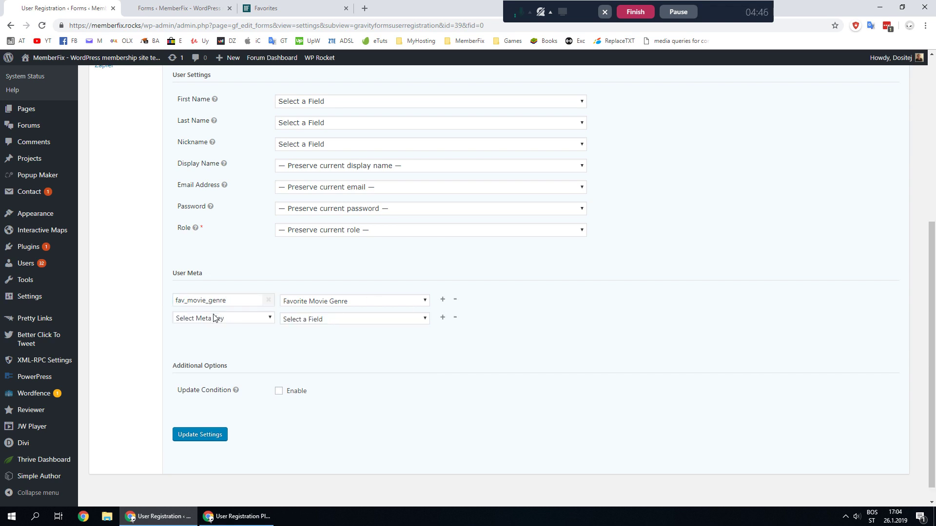
Map the second User Meta row's Favorite movie field to custom key fav_movie.
{"action": "left_click", "coordinate": [316, 322]}
{"action": "left_click", "coordinate": [302, 403]}
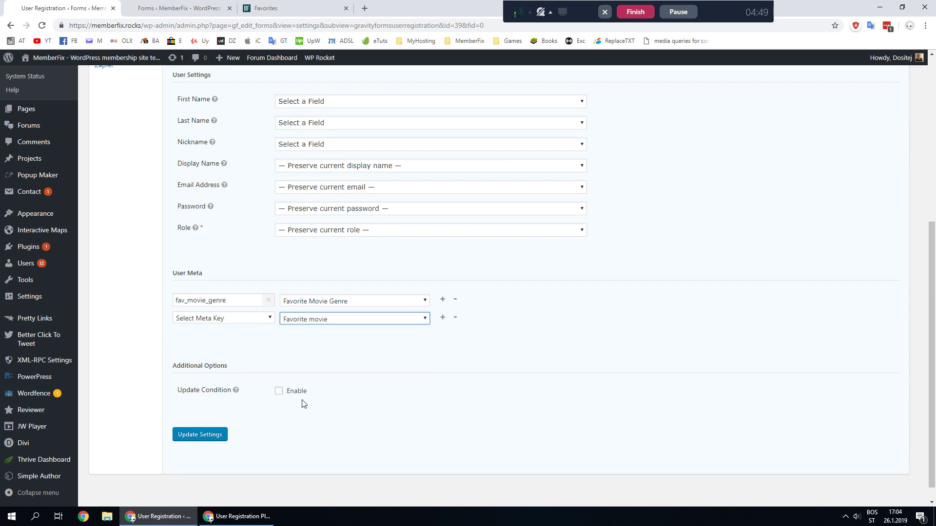
{"action": "left_click", "coordinate": [245, 320]}
{"action": "scroll", "coordinate": [251, 293], "scroll_direction": "down", "scroll_amount": 15}
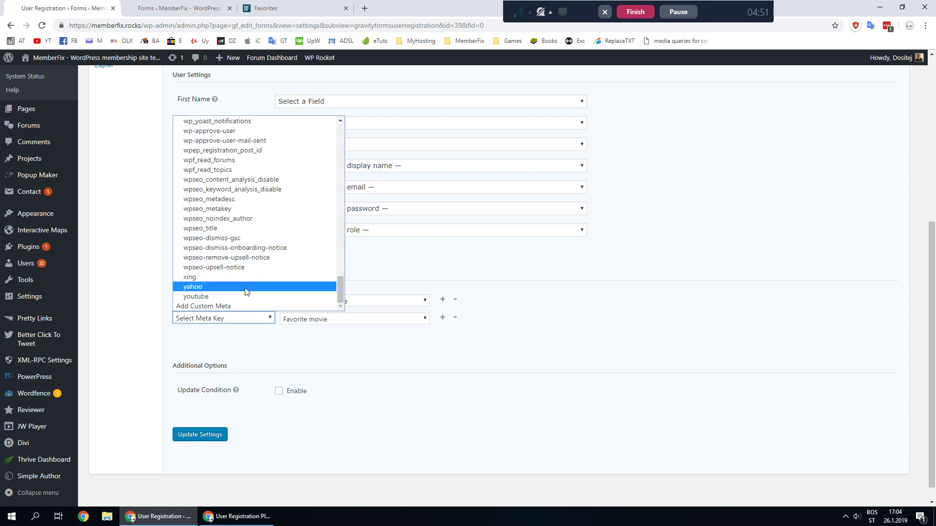
{"action": "left_click", "coordinate": [214, 306]}
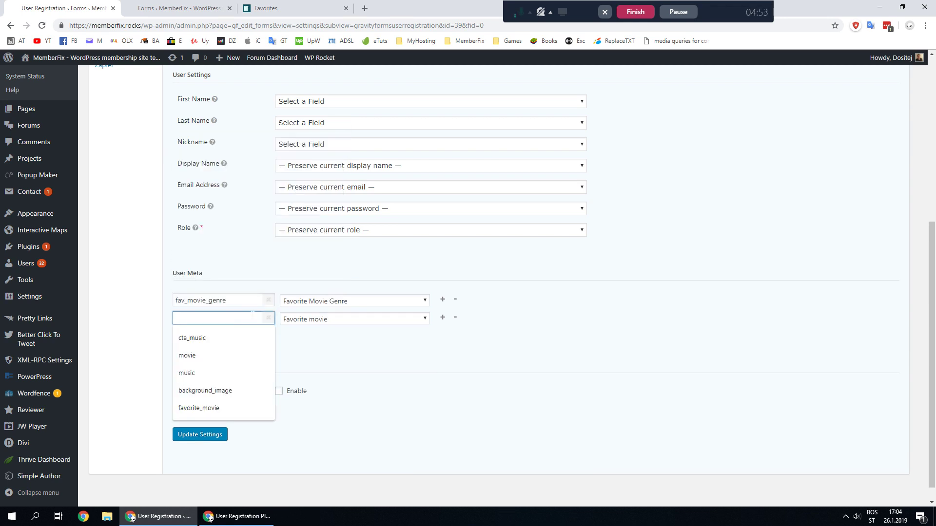
{"action": "type", "text": "fav_movie"}
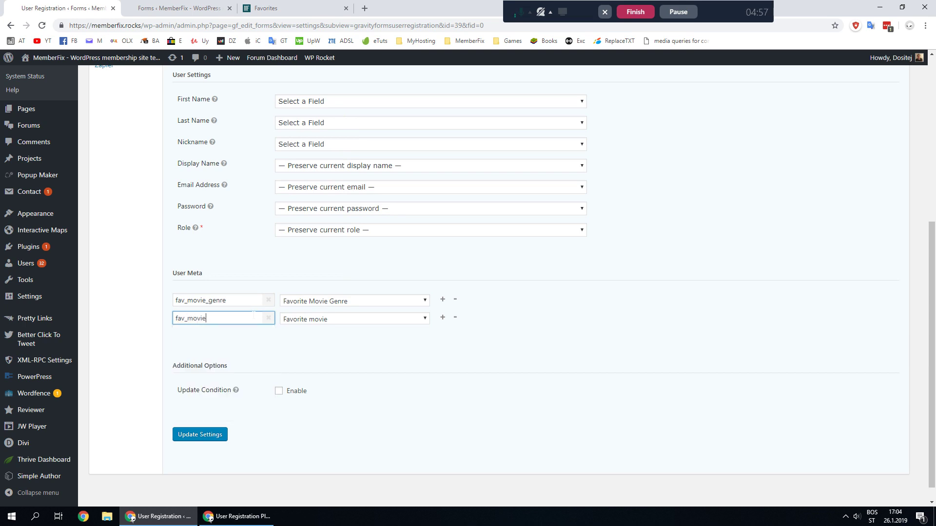
Add a third row mapping Favorite Music Genre to custom key fav_music_genre.
{"action": "left_click", "coordinate": [443, 317]}
{"action": "left_click", "coordinate": [341, 337]}
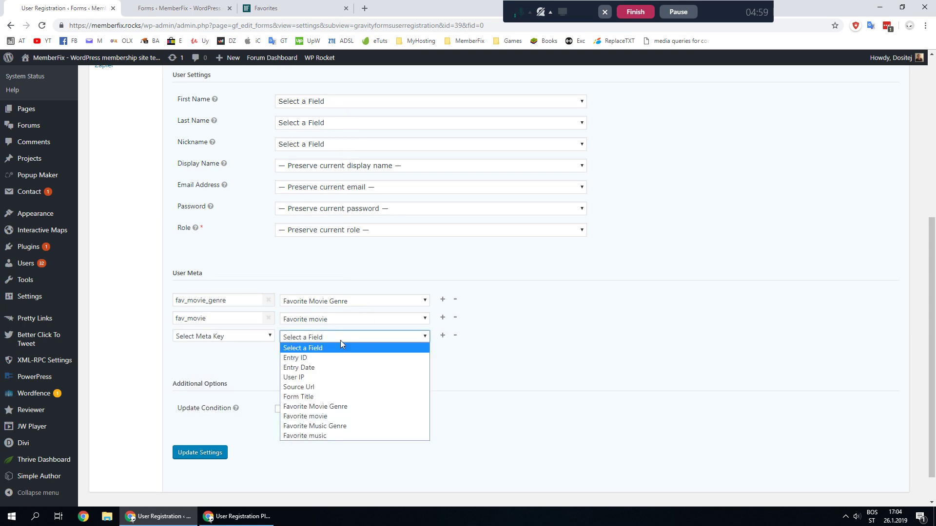
{"action": "left_click", "coordinate": [336, 426]}
{"action": "left_click", "coordinate": [222, 336]}
{"action": "scroll", "coordinate": [259, 305], "scroll_direction": "down", "scroll_amount": 4}
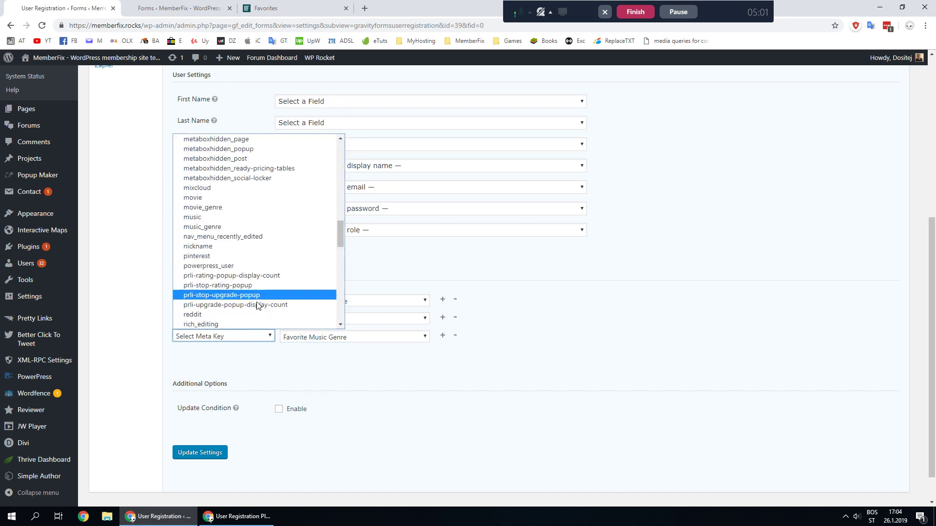
{"action": "scroll", "coordinate": [259, 305], "scroll_direction": "down", "scroll_amount": 3}
{"action": "left_click", "coordinate": [243, 322]}
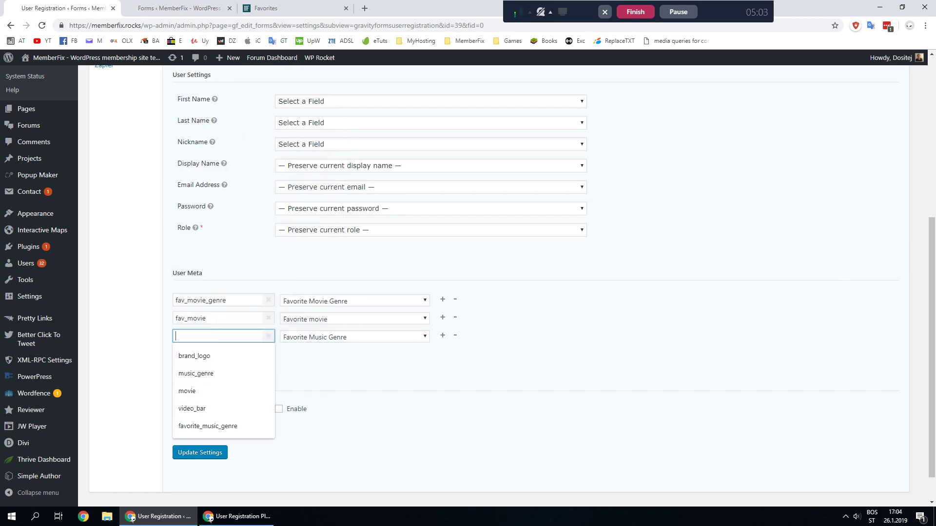
{"action": "type", "text": "fav_music_genre"}
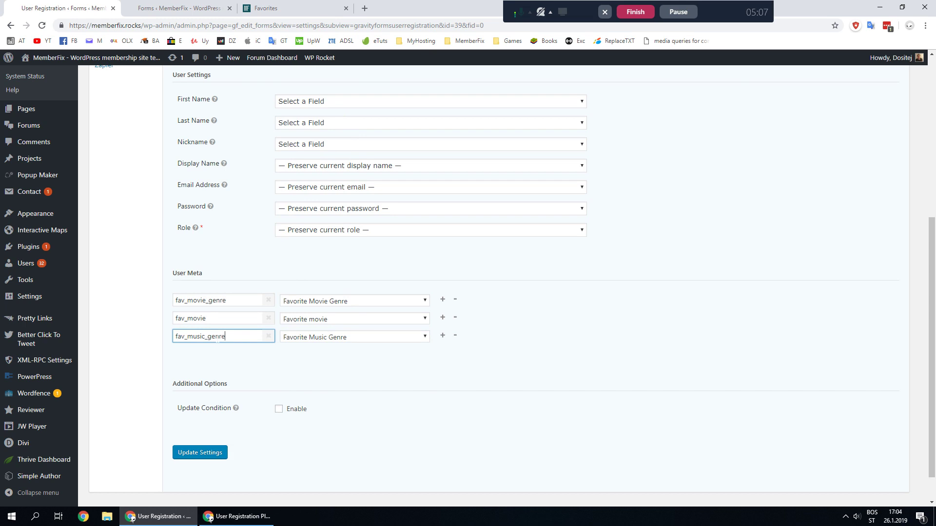
{"action": "left_click", "coordinate": [333, 337]}
{"action": "left_click", "coordinate": [333, 337]}
Add a fourth row mapping Favorite music to custom key fav_music.
{"action": "left_click", "coordinate": [443, 336]}
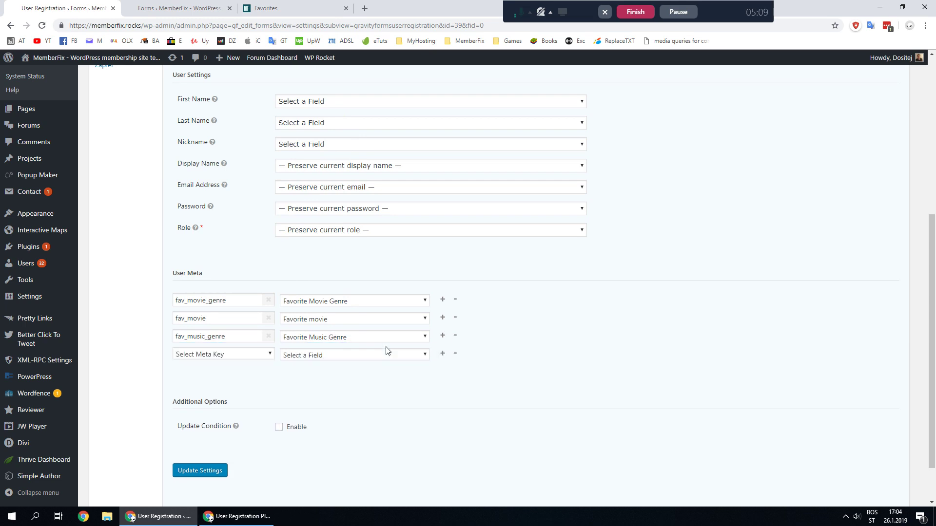
{"action": "left_click", "coordinate": [348, 355]}
{"action": "left_click", "coordinate": [335, 452]}
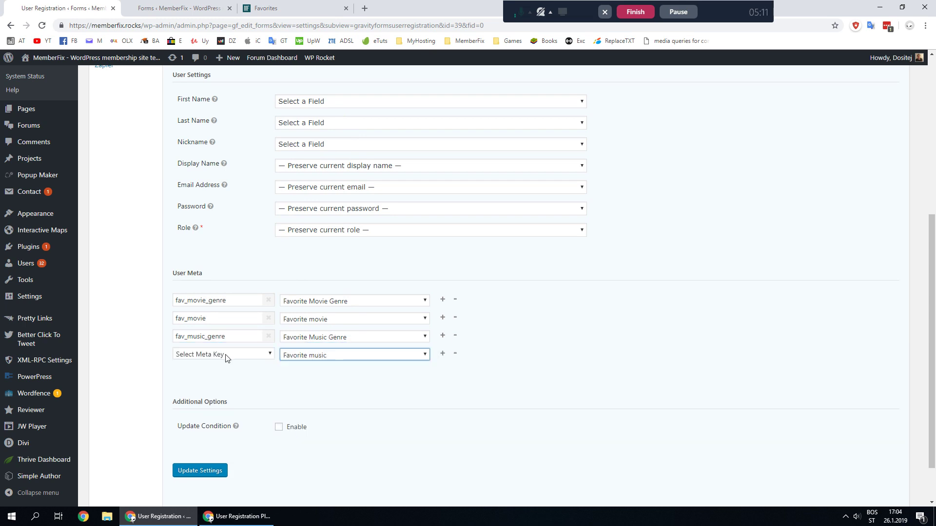
{"action": "left_click", "coordinate": [226, 356]}
{"action": "scroll", "coordinate": [244, 328], "scroll_direction": "down", "scroll_amount": 10}
{"action": "left_click", "coordinate": [233, 342]}
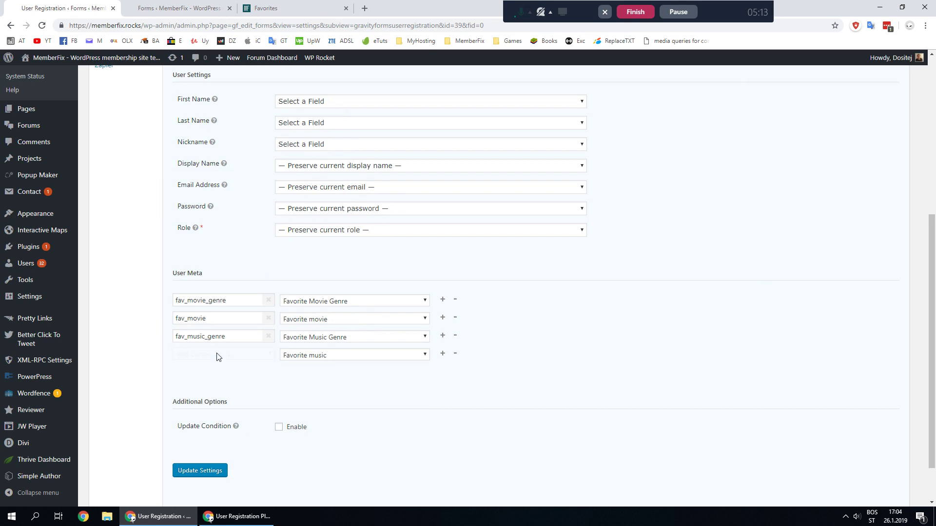
{"action": "left_click", "coordinate": [217, 352]}
{"action": "type", "text": "fav"}
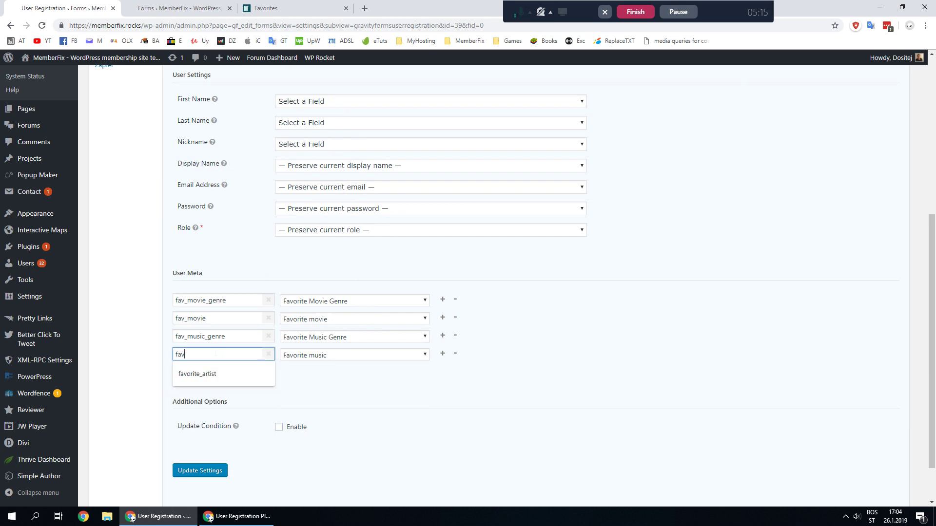
{"action": "type", "text": "_music"}
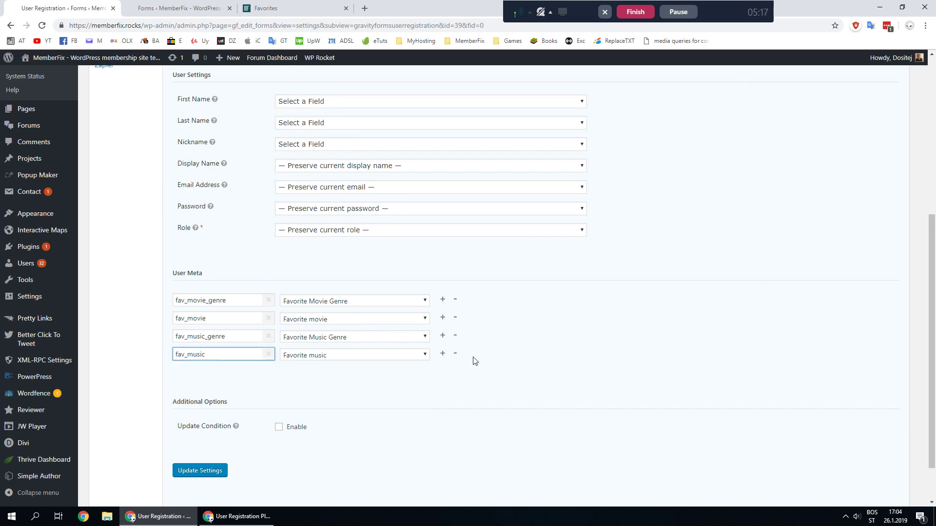
{"action": "left_click", "coordinate": [490, 337]}
Review the fav_movie_genre, fav_movie, fav_music_genre and fav_music meta keys.
{"action": "right_click", "coordinate": [188, 298]}
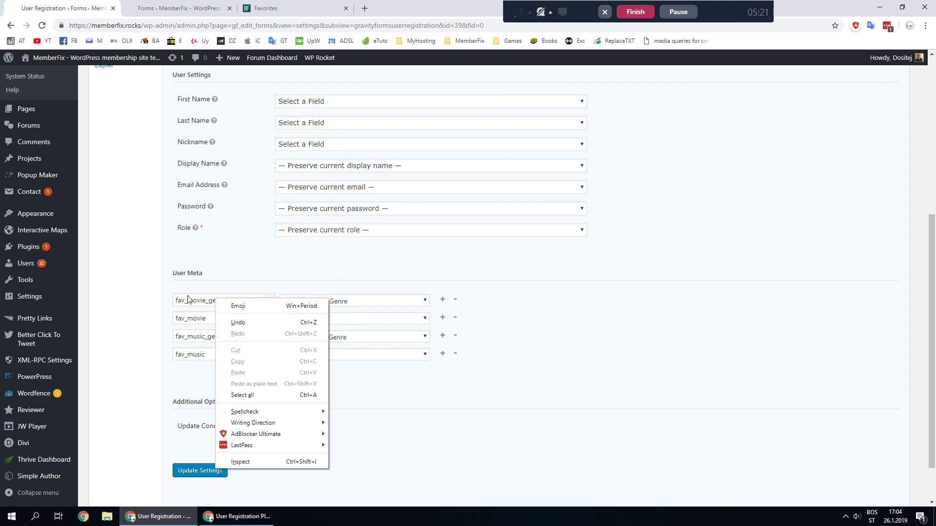
{"action": "key", "text": "Escape"}
{"action": "left_click_drag", "start_coordinate": [226, 301], "coordinate": [171, 307]}
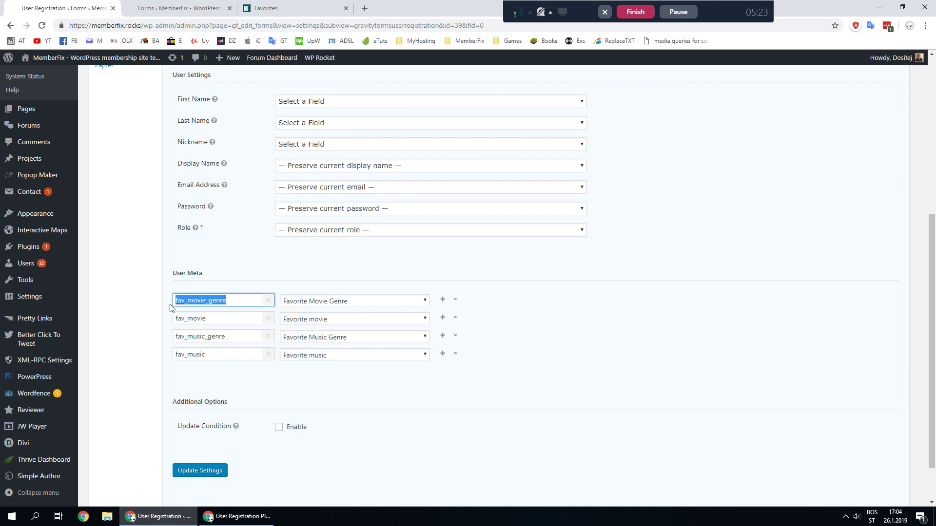
{"action": "left_click", "coordinate": [187, 298]}
{"action": "left_click_drag", "start_coordinate": [227, 300], "coordinate": [174, 319]}
{"action": "left_click_drag", "start_coordinate": [229, 336], "coordinate": [170, 336]}
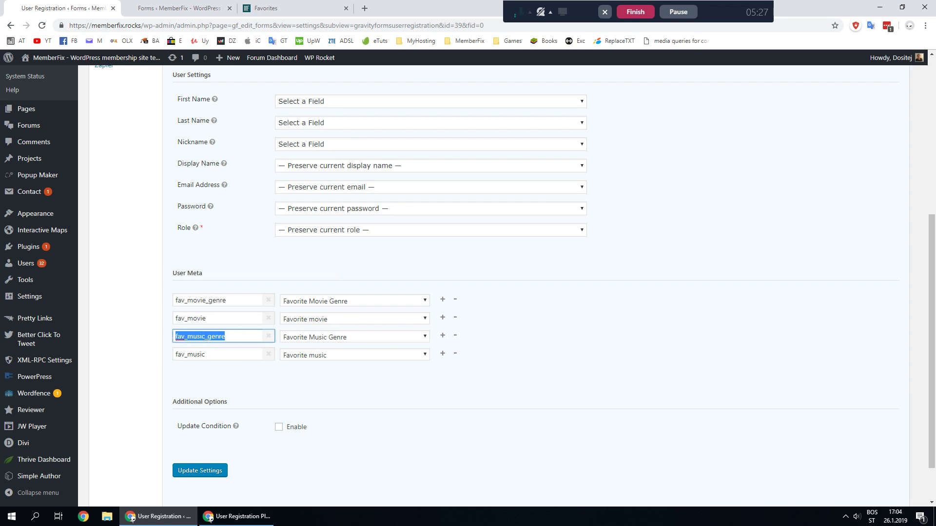
{"action": "left_click", "coordinate": [162, 336]}
{"action": "left_click_drag", "start_coordinate": [222, 354], "coordinate": [164, 354]}
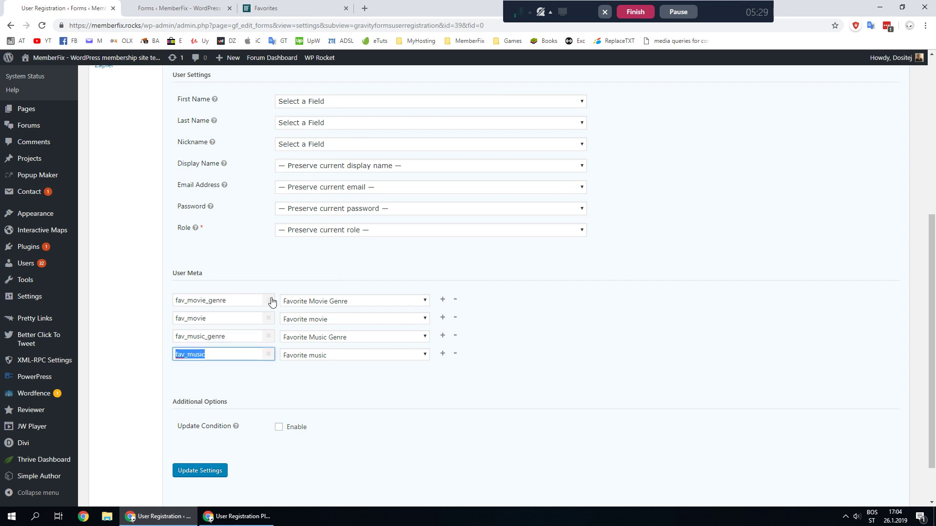
{"action": "left_click", "coordinate": [522, 328]}
Save the Default Settings feed with Update Settings.
{"action": "scroll", "coordinate": [224, 385], "scroll_direction": "down", "scroll_amount": 1}
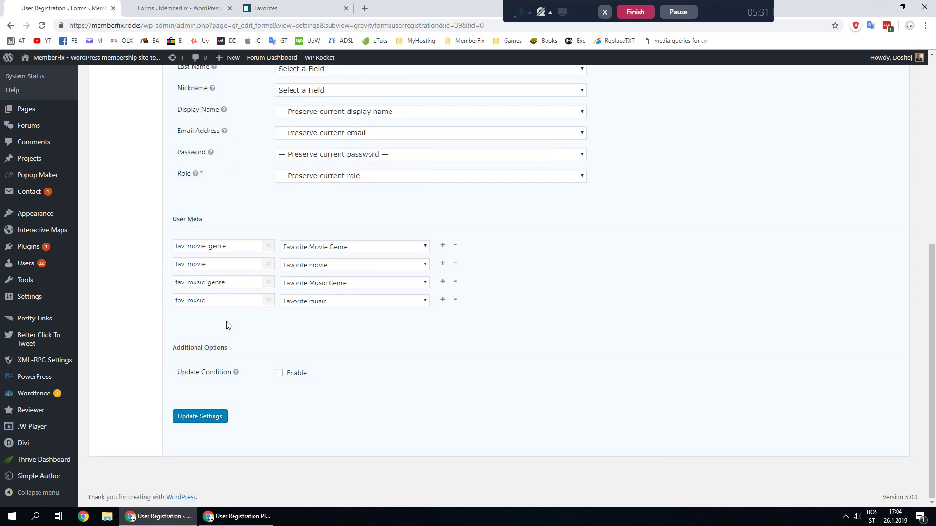
{"action": "scroll", "coordinate": [209, 269], "scroll_direction": "up", "scroll_amount": 1}
{"action": "scroll", "coordinate": [196, 389], "scroll_direction": "down", "scroll_amount": 1}
{"action": "left_click", "coordinate": [187, 424]}
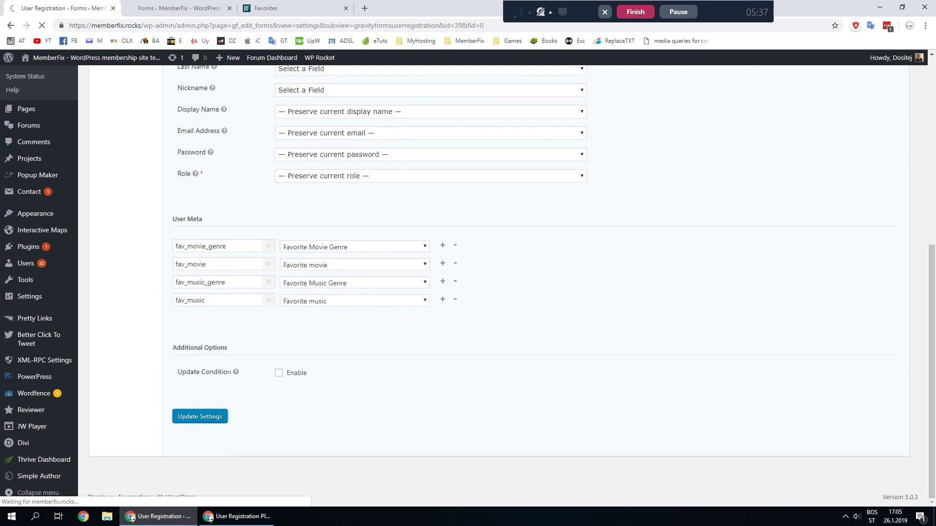
{"action": "scroll", "coordinate": [231, 274], "scroll_direction": "down", "scroll_amount": 3}
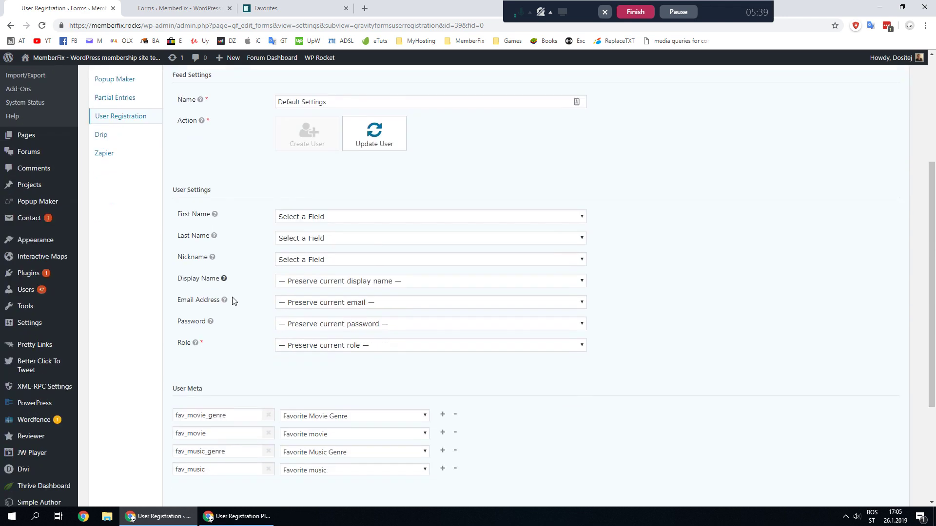
{"action": "scroll", "coordinate": [232, 301], "scroll_direction": "down", "scroll_amount": 3}
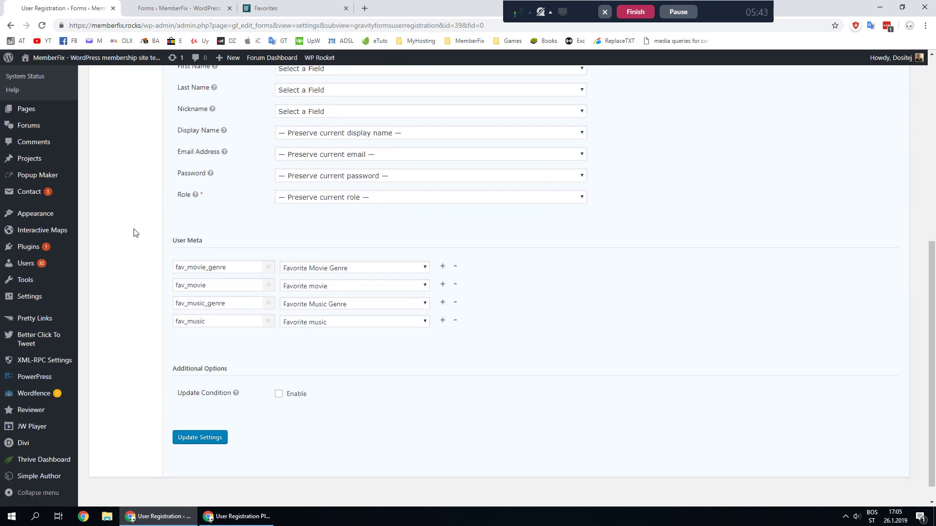
{"action": "scroll", "coordinate": [136, 239], "scroll_direction": "up", "scroll_amount": 1}
Start a new page titled 'My Default Setting'.
{"action": "mouse_move", "coordinate": [71, 162]}
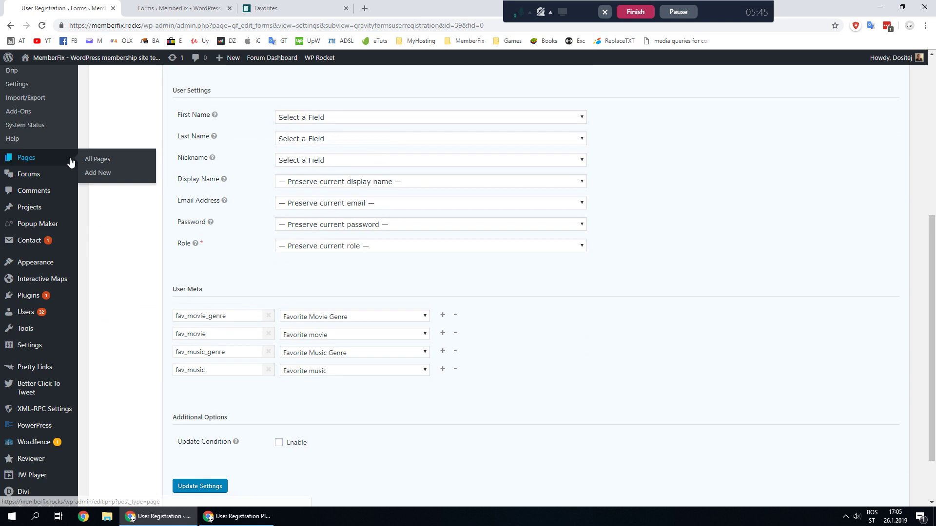
{"action": "middle_click", "coordinate": [102, 175]}
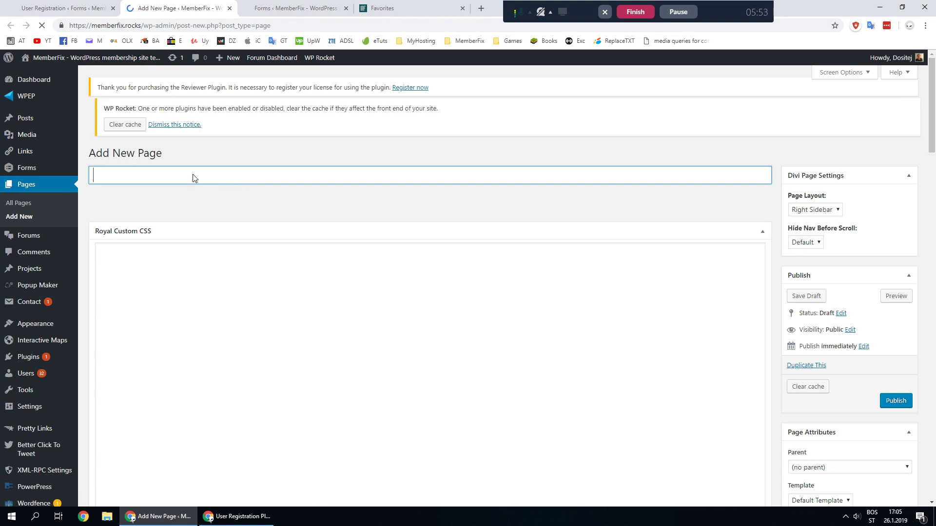
{"action": "type", "text": "D"}
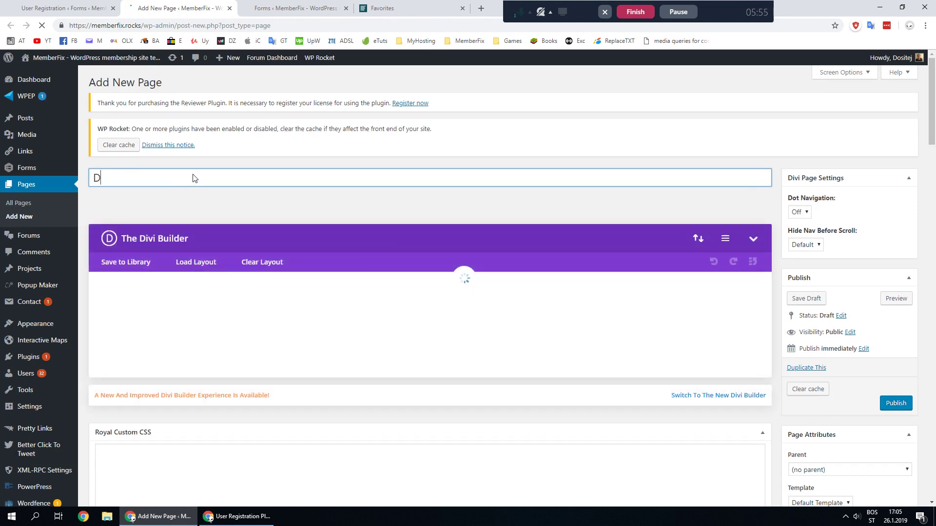
{"action": "type", "text": "efault Setti"}
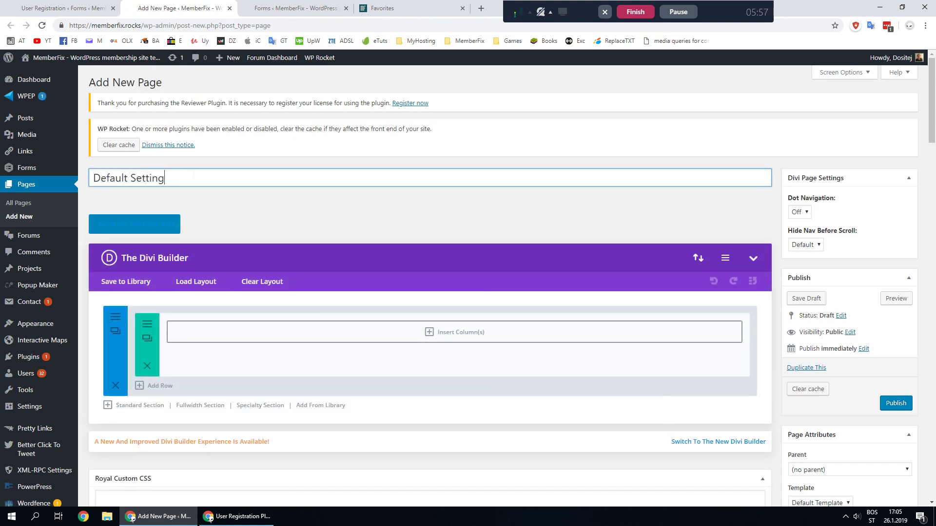
{"action": "type", "text": "ng"}
{"action": "key", "text": "Home"}
{"action": "type", "text": "My"}
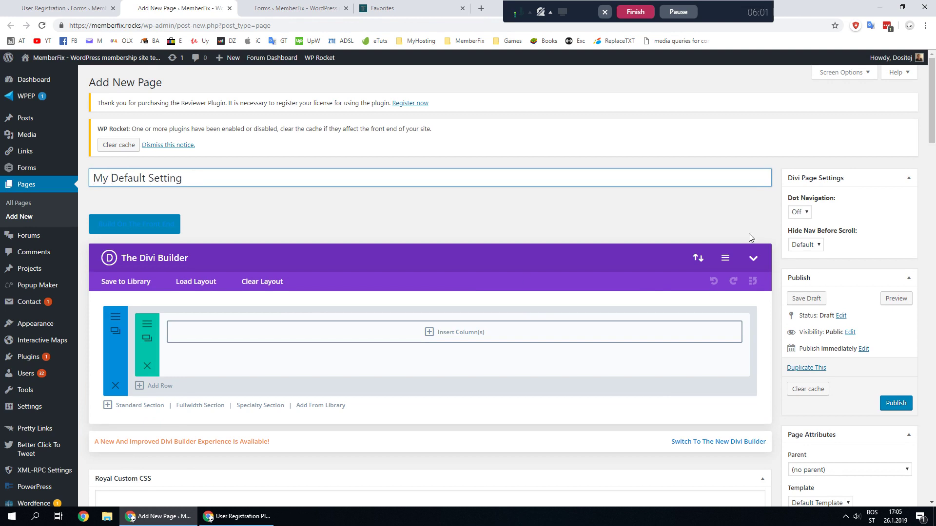
Add a single full-width column row holding a Text module.
{"action": "scroll", "coordinate": [433, 249], "scroll_direction": "down", "scroll_amount": 2}
{"action": "left_click", "coordinate": [429, 236]}
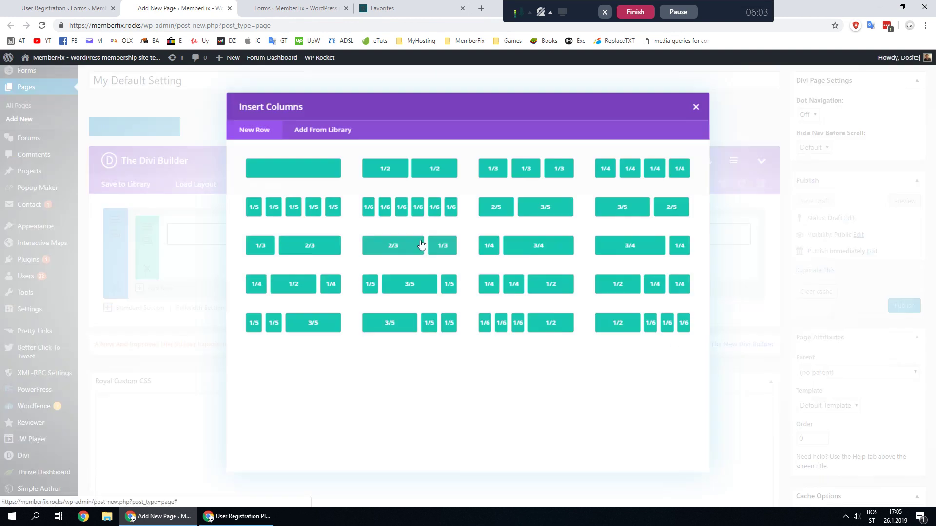
{"action": "left_click", "coordinate": [273, 167]}
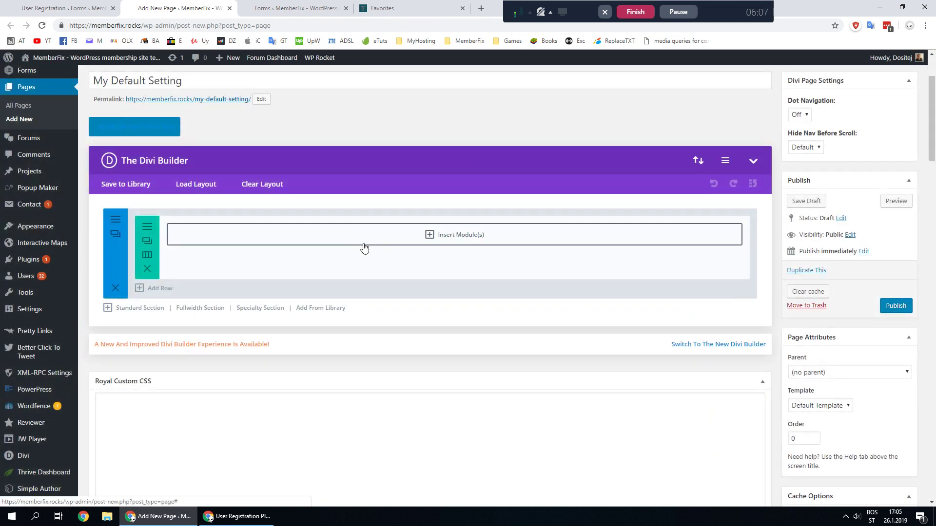
{"action": "scroll", "coordinate": [438, 246], "scroll_direction": "up", "scroll_amount": 2}
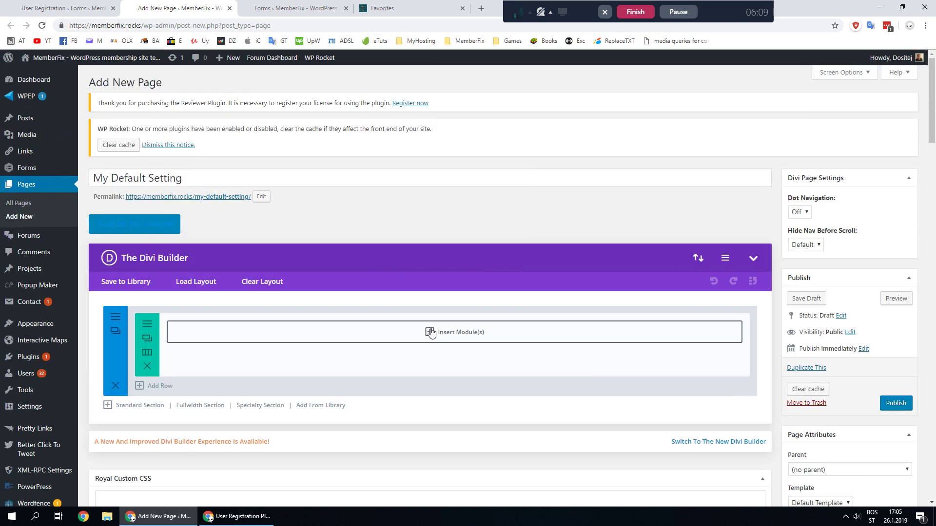
{"action": "left_click", "coordinate": [429, 336]}
{"action": "scroll", "coordinate": [381, 361], "scroll_direction": "down", "scroll_amount": 2}
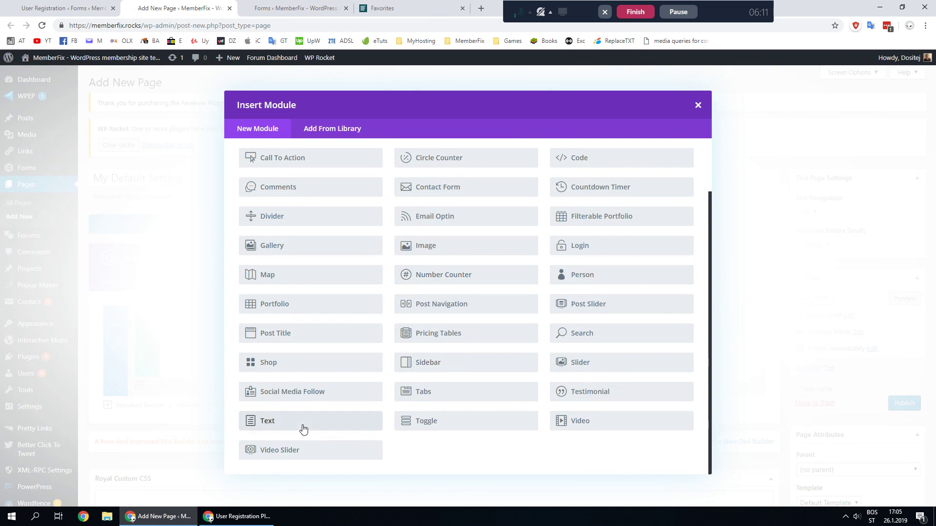
{"action": "left_click", "coordinate": [364, 417]}
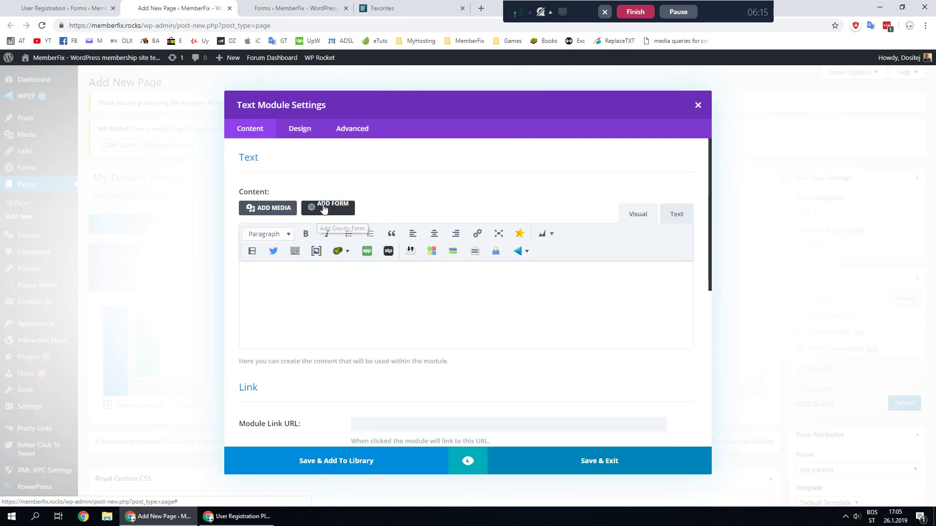
Insert the Default Settings form into the Text module with its description hidden.
{"action": "left_click", "coordinate": [339, 208]}
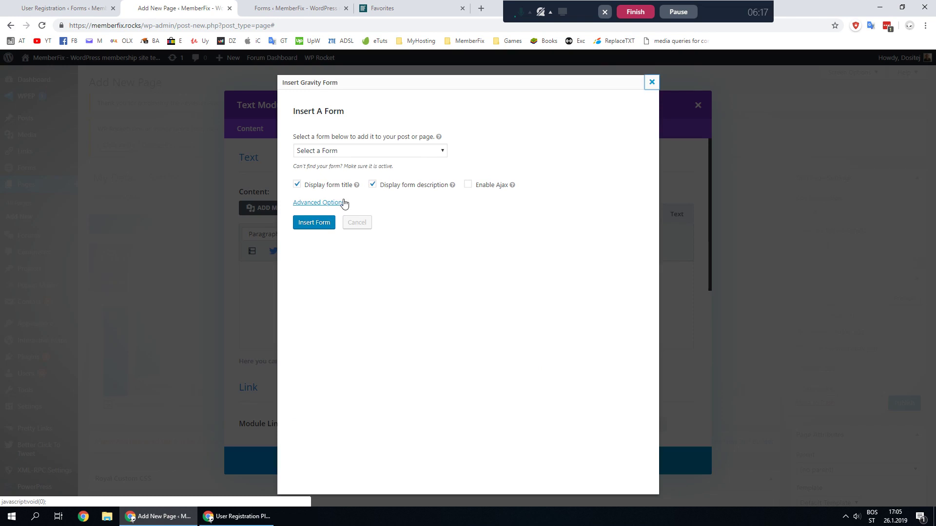
{"action": "left_click", "coordinate": [440, 152]}
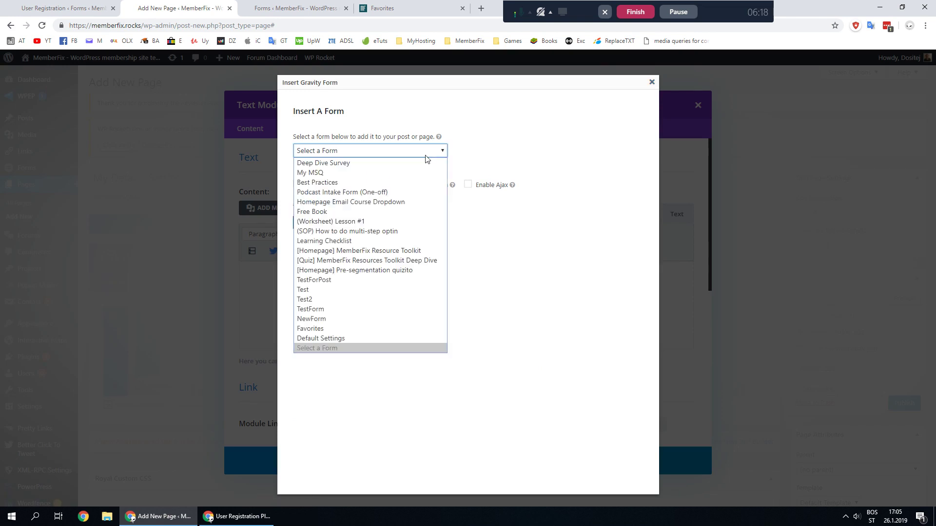
{"action": "left_click", "coordinate": [318, 338]}
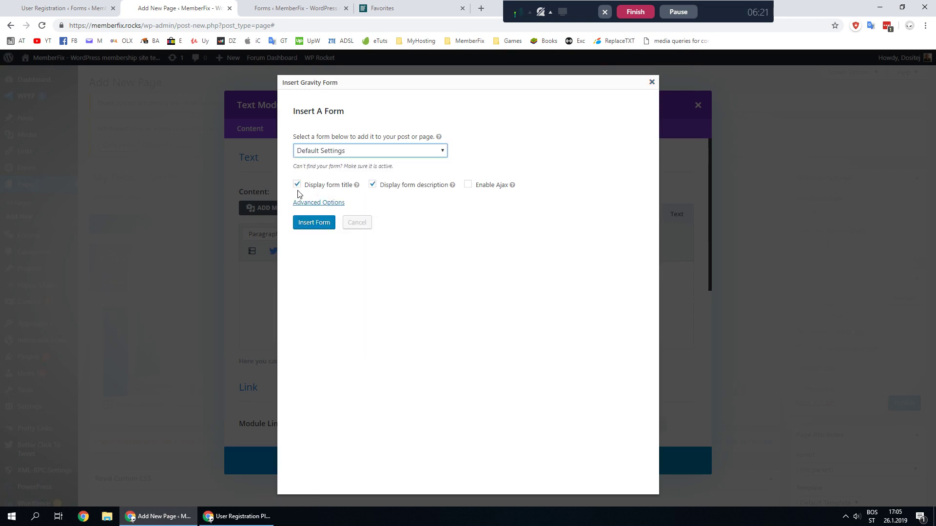
{"action": "left_click", "coordinate": [374, 188]}
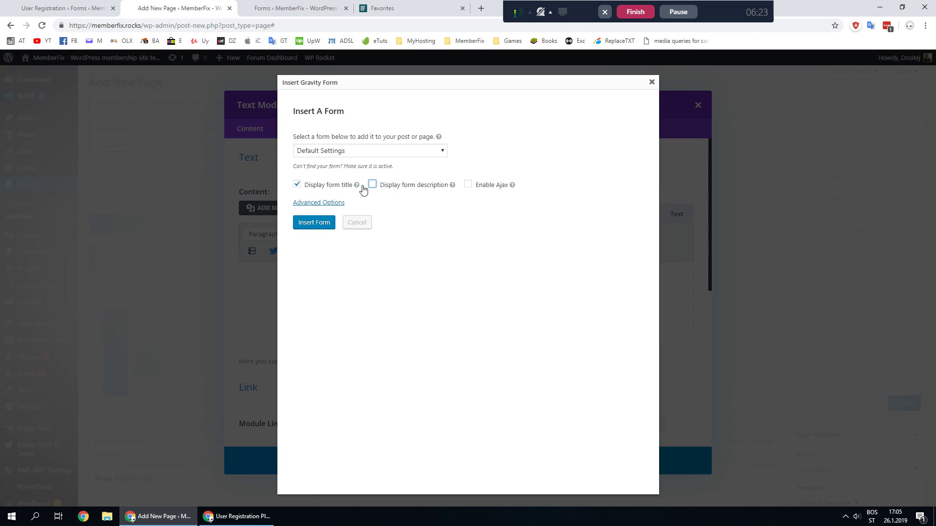
{"action": "left_click", "coordinate": [316, 224]}
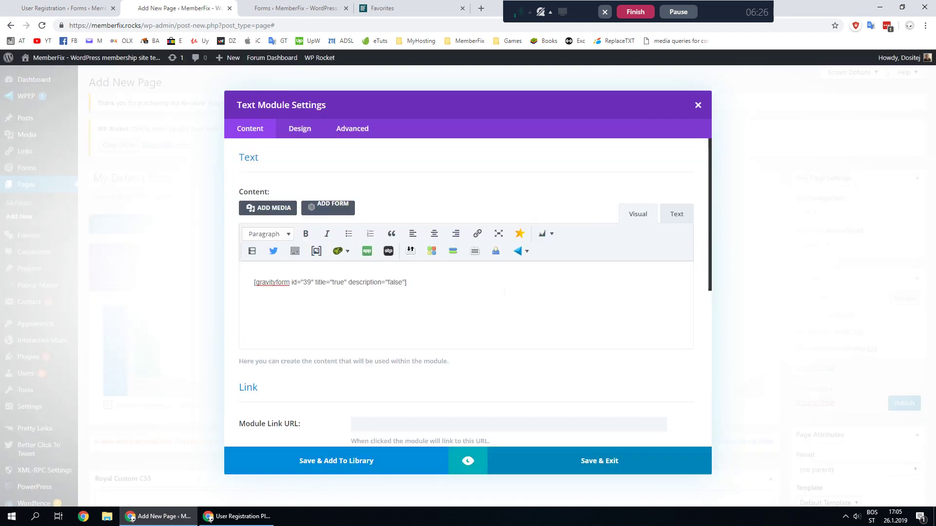
Save the module, publish the page, and open the live page in a new tab.
{"action": "left_click", "coordinate": [620, 463]}
{"action": "left_click", "coordinate": [903, 404]}
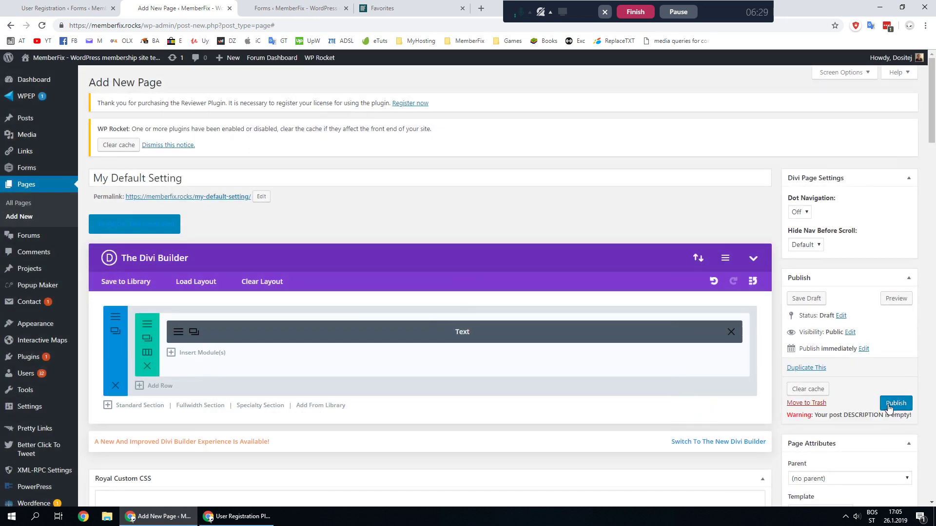
{"action": "left_click", "coordinate": [888, 409]}
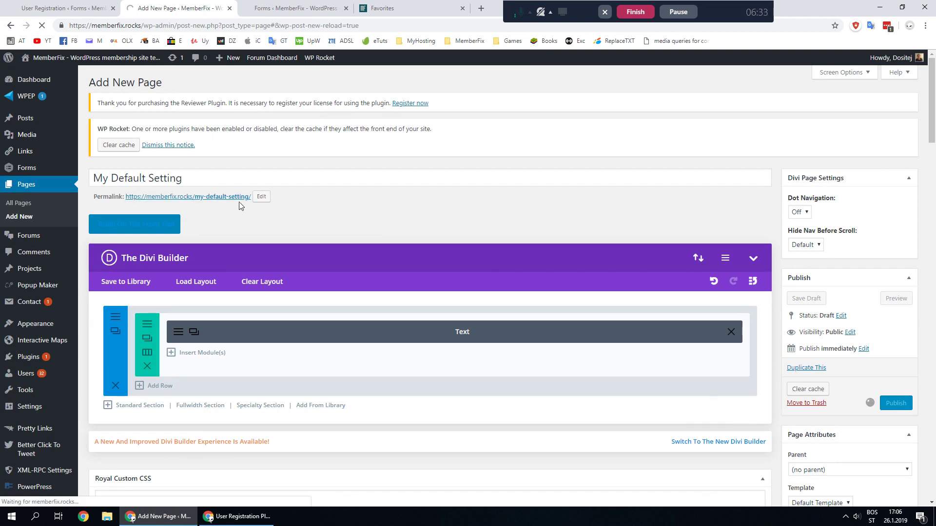
{"action": "middle_click", "coordinate": [224, 201]}
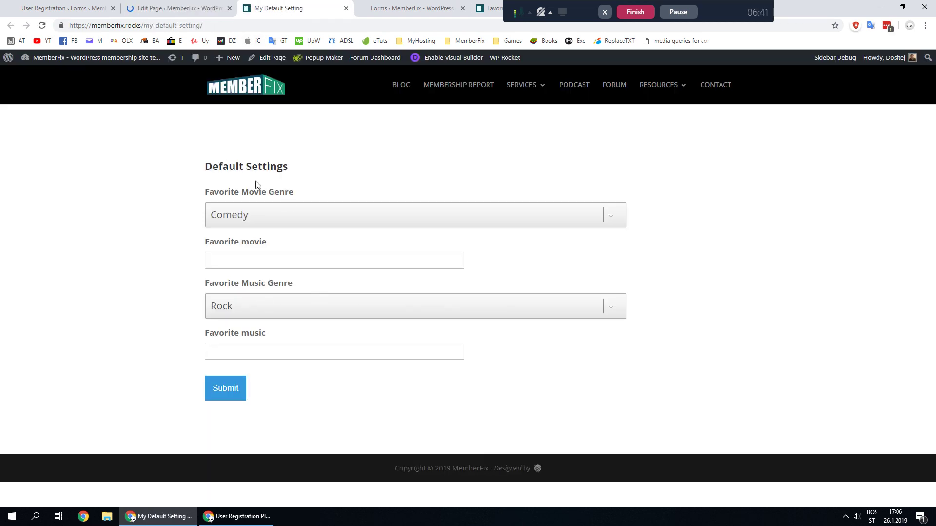
Set Favorite Movie Genre to Action, enter 'Some music', and choose Classical as music genre.
{"action": "left_click_drag", "start_coordinate": [204, 167], "coordinate": [293, 172]}
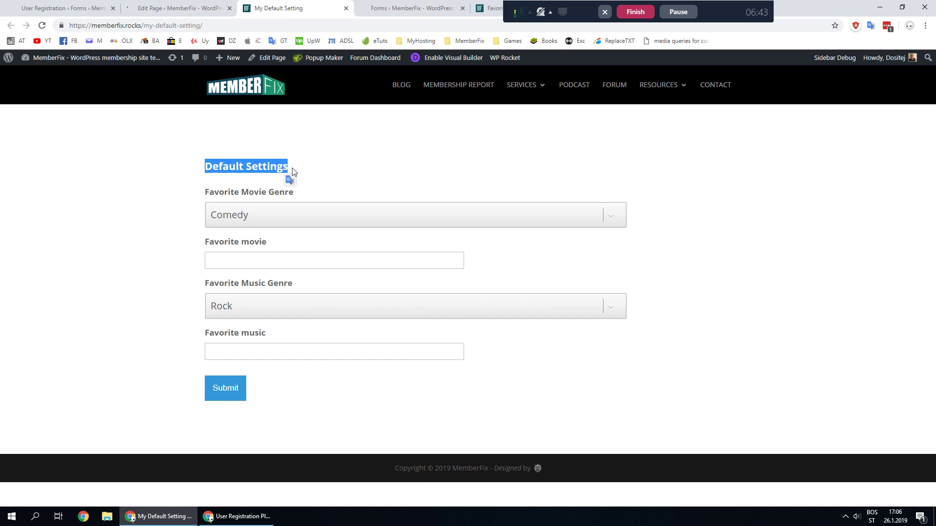
{"action": "left_click", "coordinate": [292, 172]}
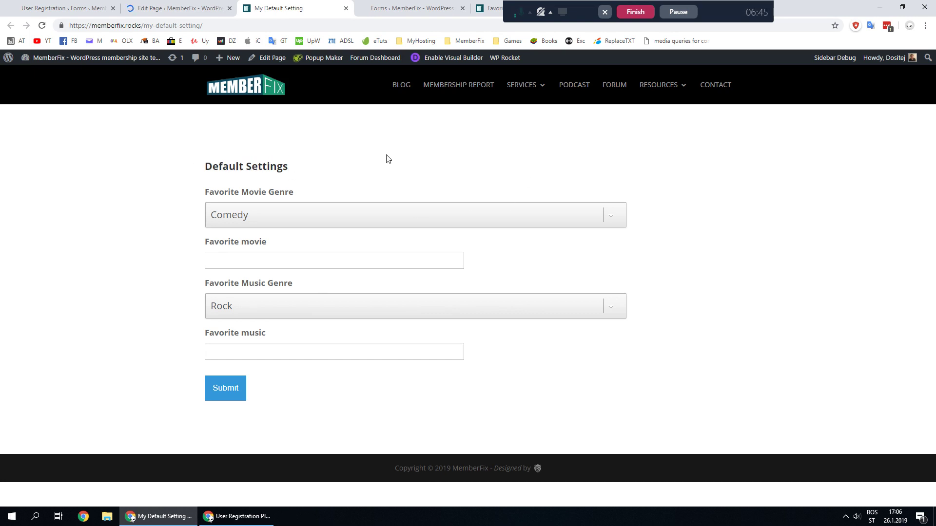
{"action": "left_click", "coordinate": [576, 222]}
{"action": "left_click", "coordinate": [326, 249]}
{"action": "left_click", "coordinate": [255, 260]}
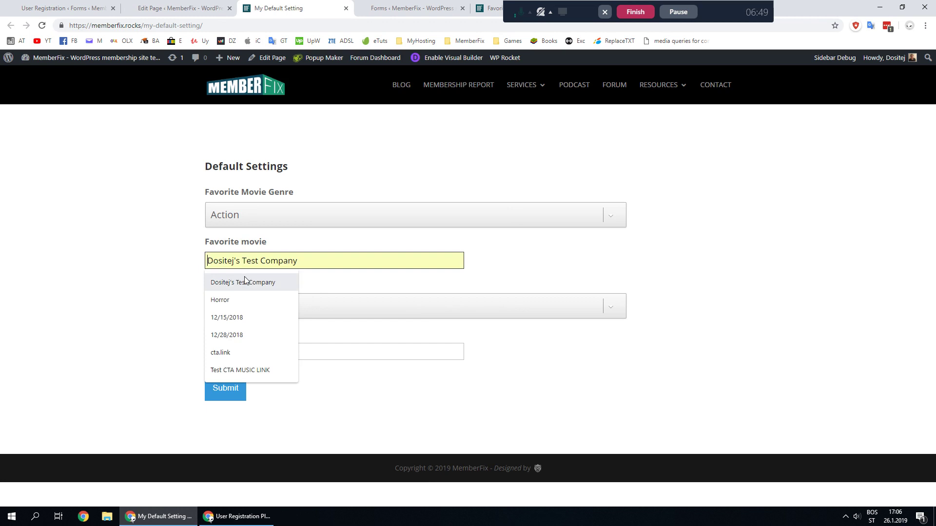
{"action": "left_click", "coordinate": [225, 301]}
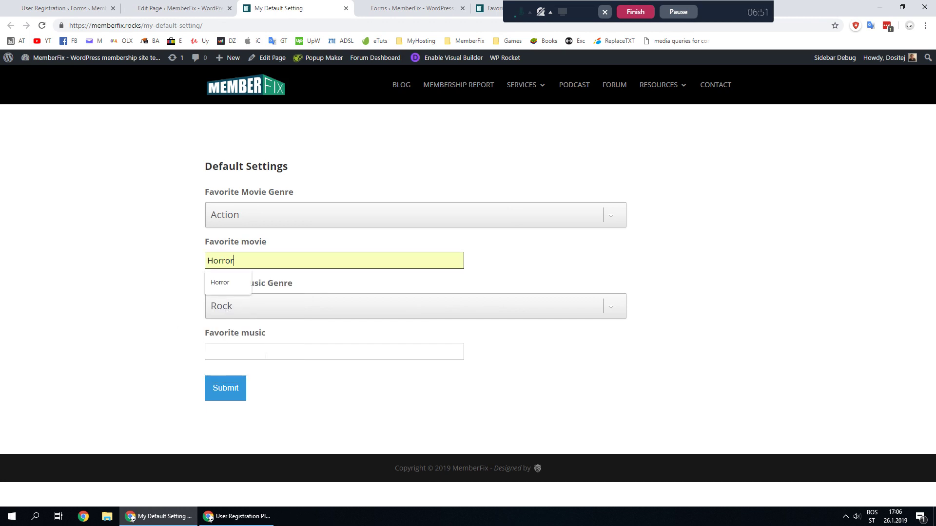
{"action": "left_click", "coordinate": [278, 351]}
{"action": "type", "text": "Some music"}
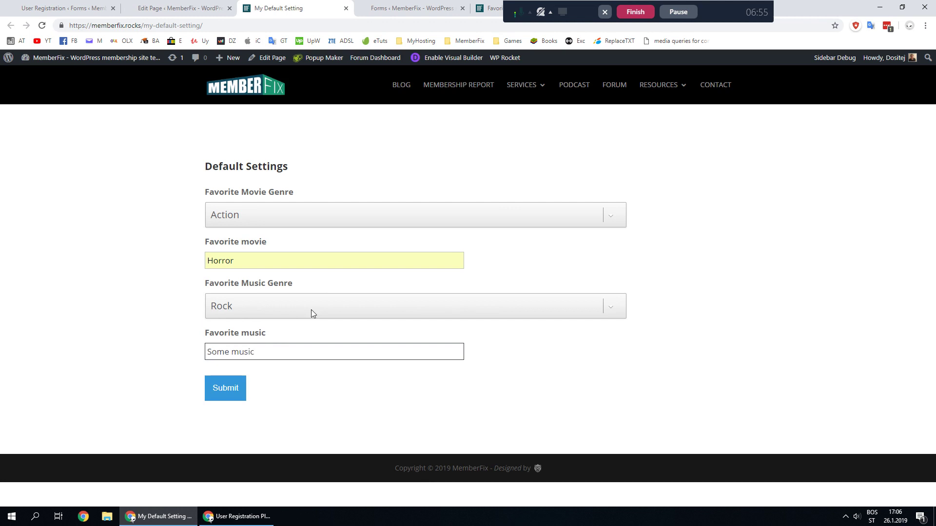
{"action": "left_click", "coordinate": [311, 309]}
{"action": "left_click", "coordinate": [263, 340]}
Keep Action, replace Horror with 'Some movie' in Favorite movie, and submit the form.
{"action": "left_click", "coordinate": [237, 219]}
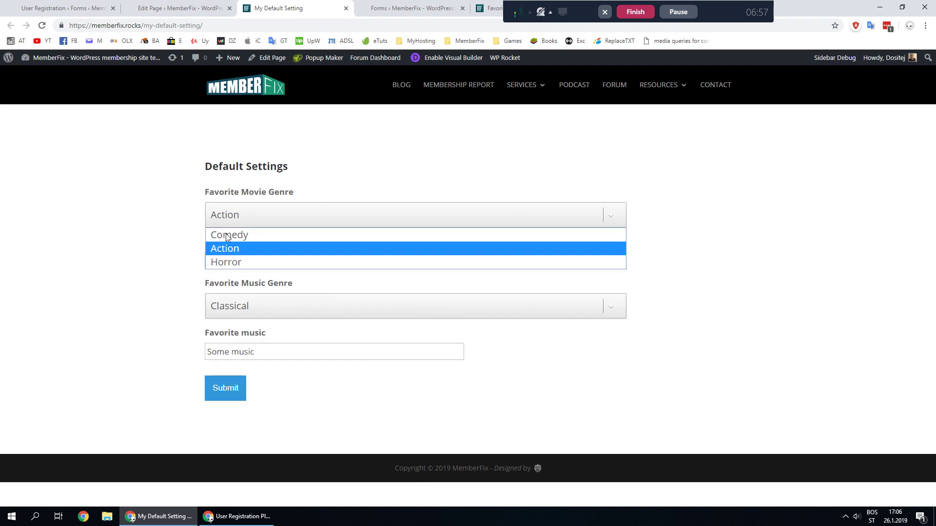
{"action": "left_click", "coordinate": [254, 262]}
{"action": "left_click", "coordinate": [282, 225]}
{"action": "left_click", "coordinate": [263, 249]}
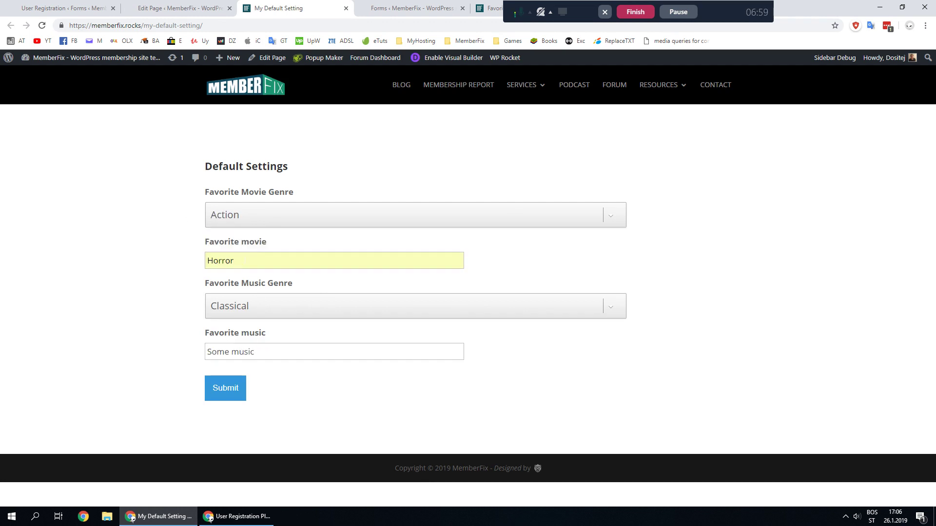
{"action": "double_click", "coordinate": [221, 261]}
{"action": "type", "text": "Some movi"}
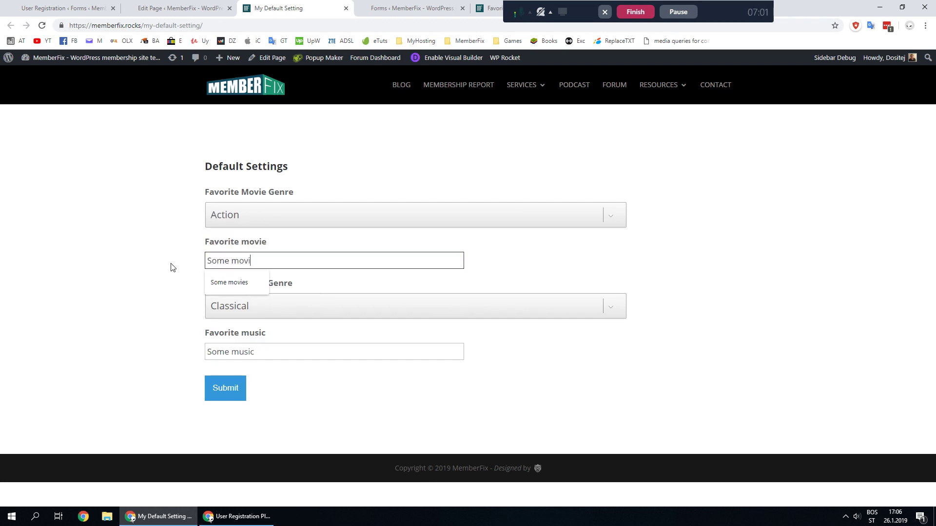
{"action": "type", "text": "e"}
{"action": "left_click", "coordinate": [165, 267]}
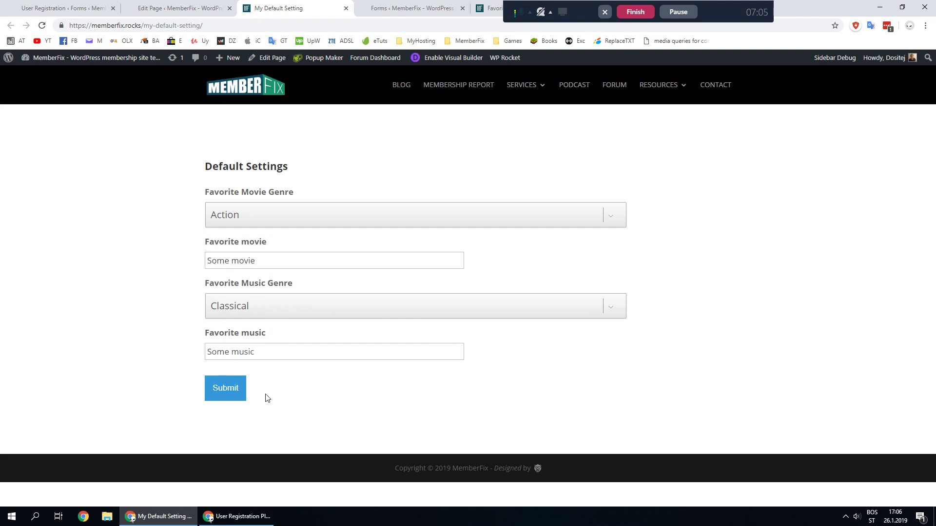
{"action": "left_click", "coordinate": [487, 8]}
{"action": "scroll", "coordinate": [232, 284], "scroll_direction": "down", "scroll_amount": 1}
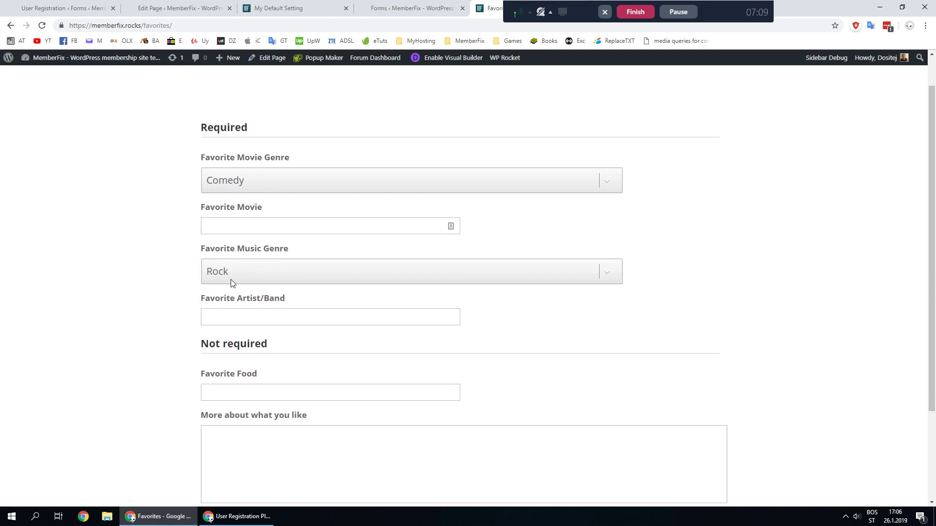
{"action": "scroll", "coordinate": [468, 285], "scroll_direction": "up", "scroll_amount": 1}
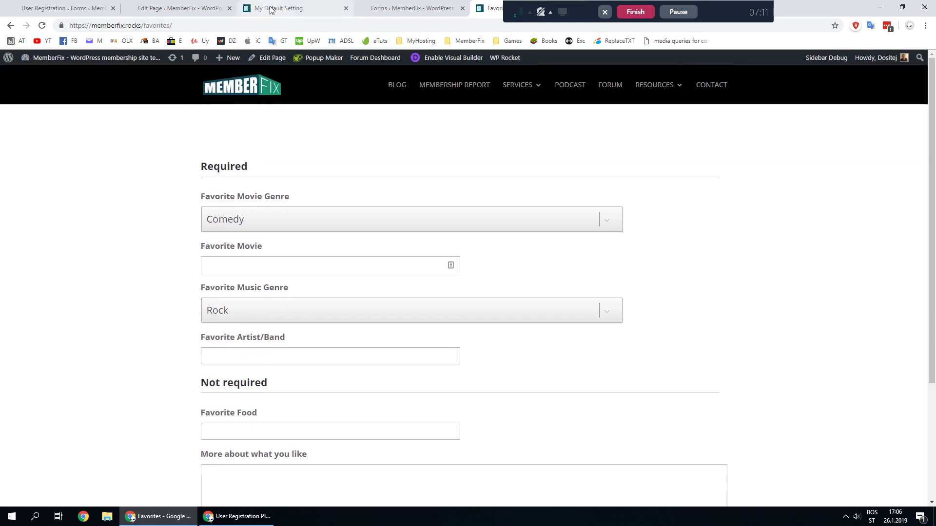
{"action": "left_click", "coordinate": [273, 8]}
{"action": "left_click", "coordinate": [221, 392]}
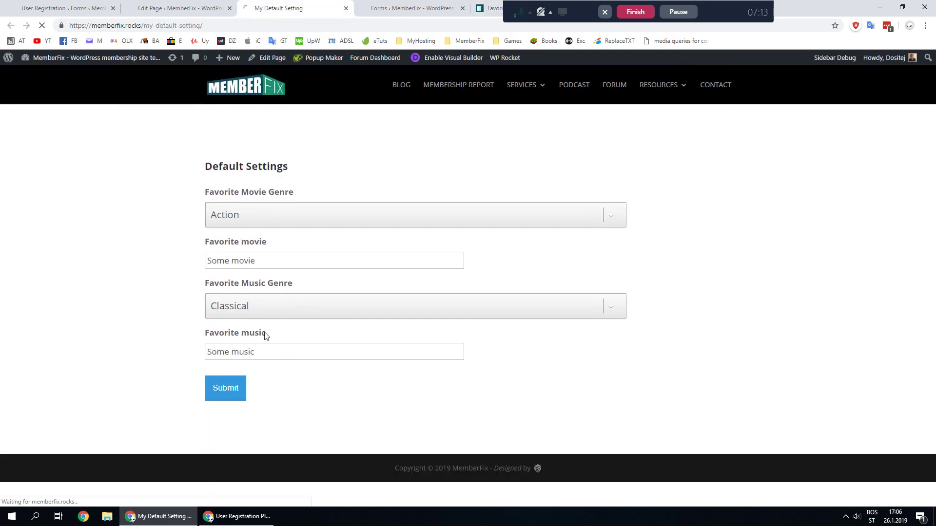
{"action": "left_click_drag", "start_coordinate": [713, 8], "coordinate": [800, 11]}
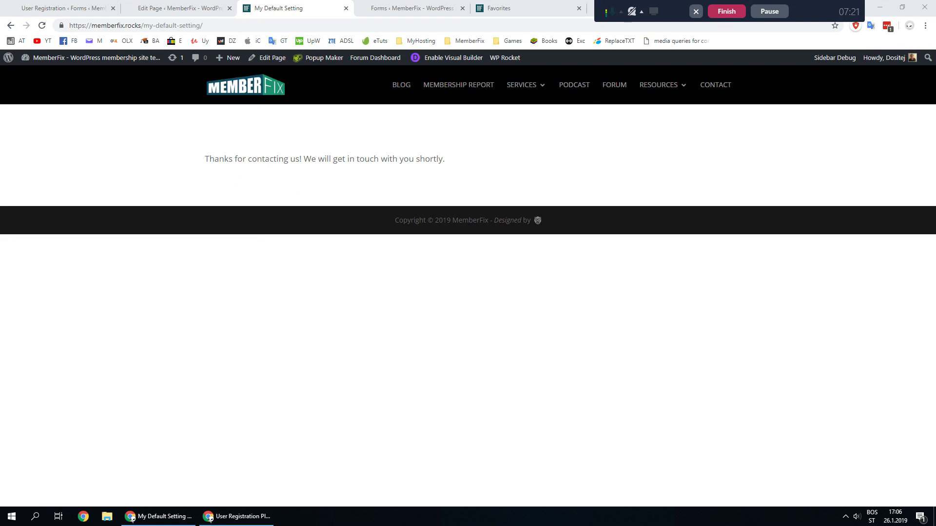
Reload the Favorites page with F5, which still shows Comedy and Rock and empty text fields.
{"action": "left_click", "coordinate": [506, 8]}
{"action": "key", "text": "F5"}
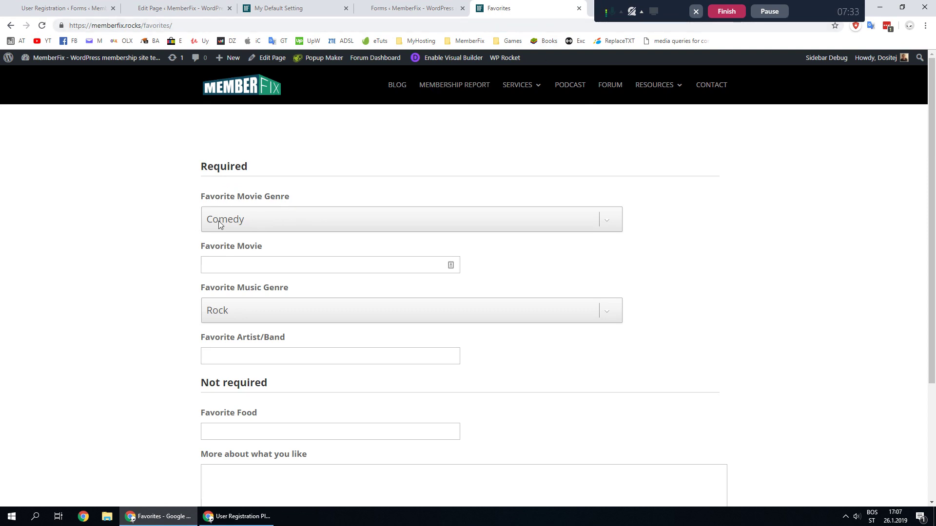
{"action": "scroll", "coordinate": [187, 404], "scroll_direction": "down", "scroll_amount": 1}
{"action": "scroll", "coordinate": [342, 168], "scroll_direction": "up", "scroll_amount": 1}
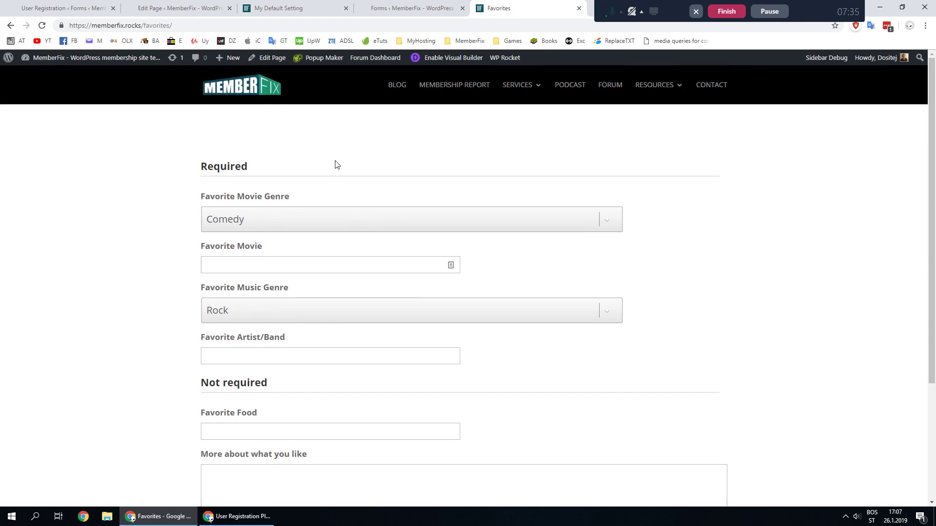
Switch to the Favorites form (ID 34) editor and scroll through its fields down to Favorite Food.
{"action": "left_click", "coordinate": [400, 9]}
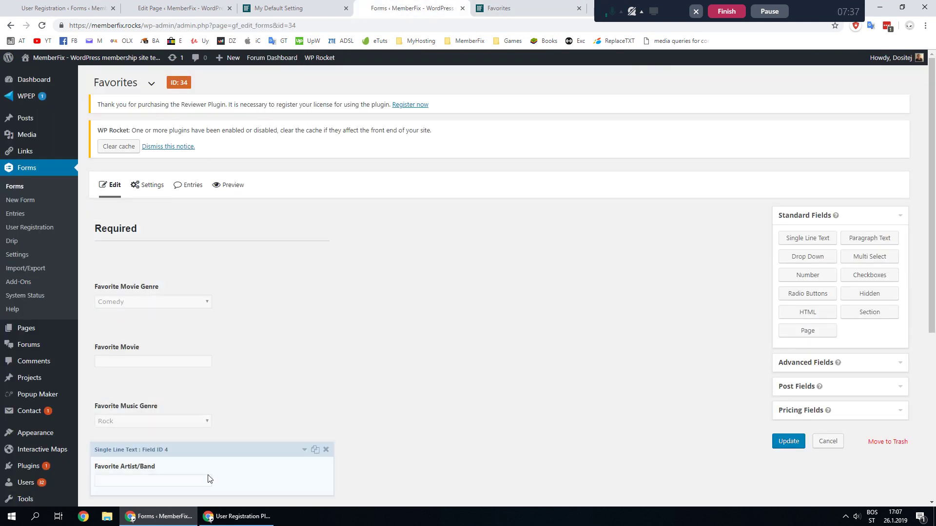
{"action": "scroll", "coordinate": [342, 199], "scroll_direction": "down", "scroll_amount": 1}
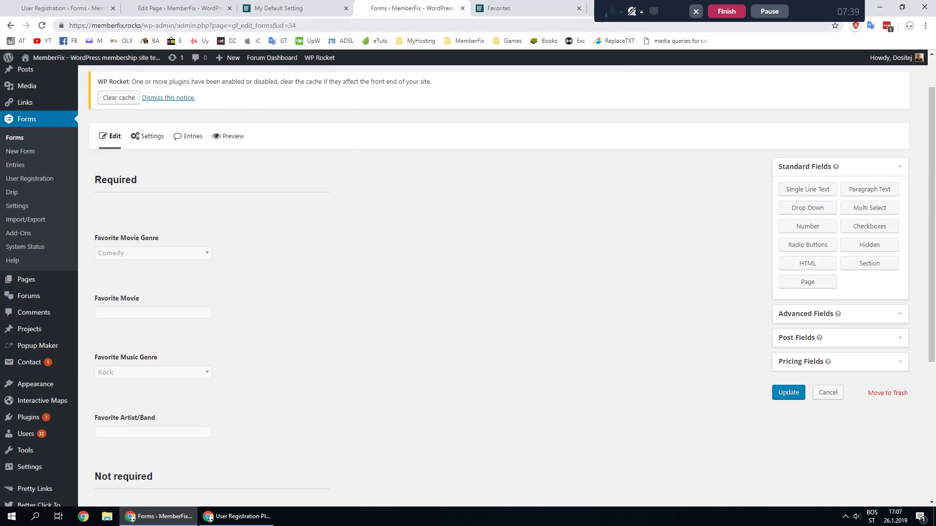
{"action": "scroll", "coordinate": [129, 269], "scroll_direction": "down", "scroll_amount": 3}
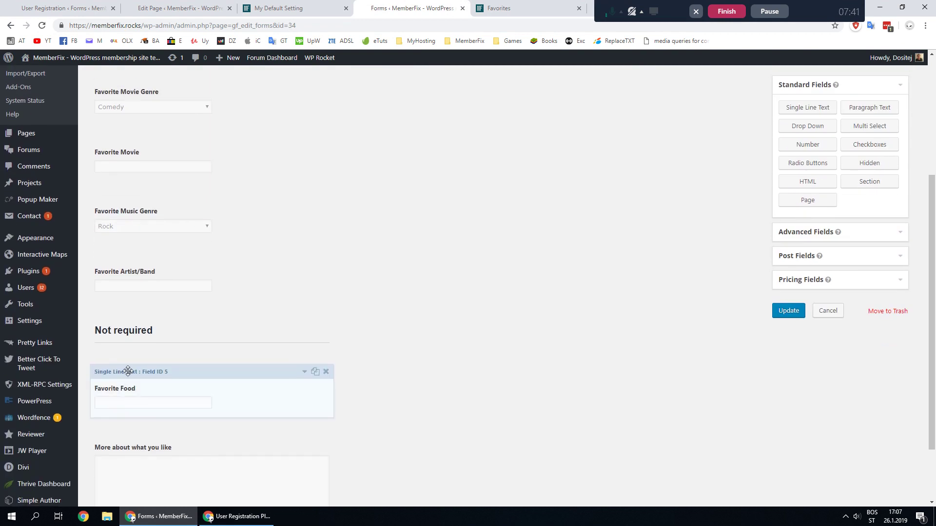
{"action": "scroll", "coordinate": [131, 341], "scroll_direction": "up", "scroll_amount": 3}
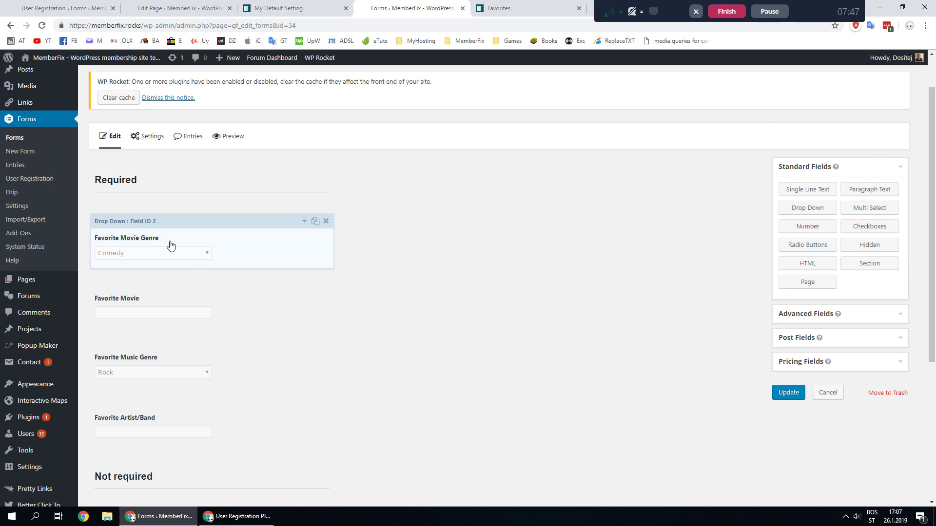
{"action": "scroll", "coordinate": [173, 254], "scroll_direction": "down", "scroll_amount": 1}
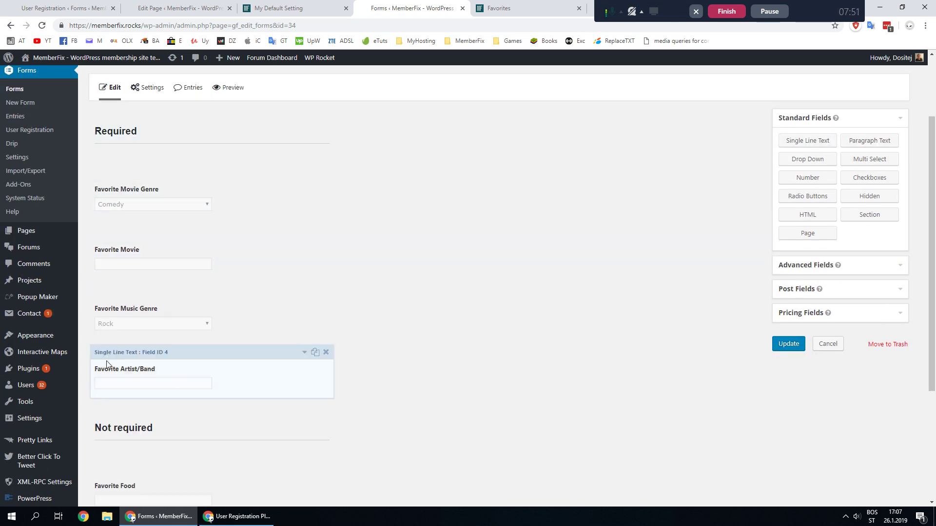
Set Favorite Movie Genre's Default Value to {user:fav_movie_genre}, using the key from User Registration settings.
{"action": "left_click", "coordinate": [154, 175]}
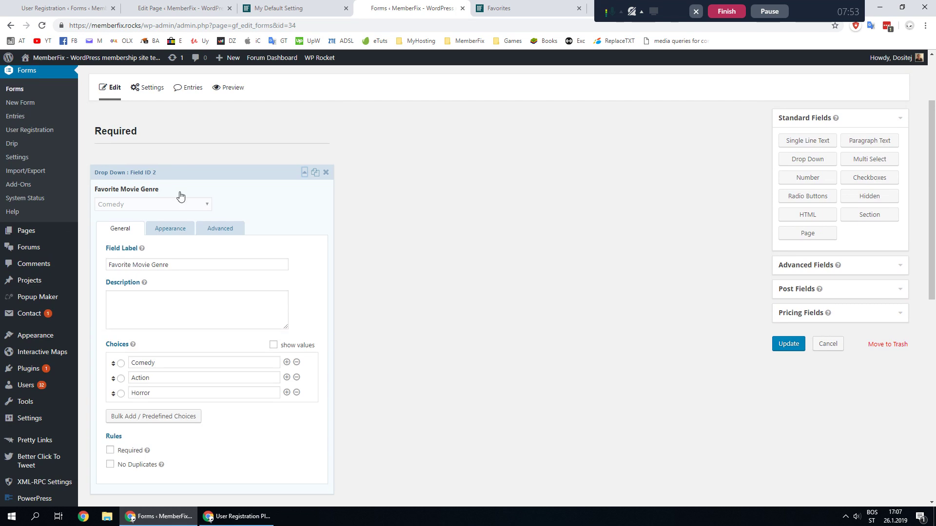
{"action": "left_click", "coordinate": [219, 230]}
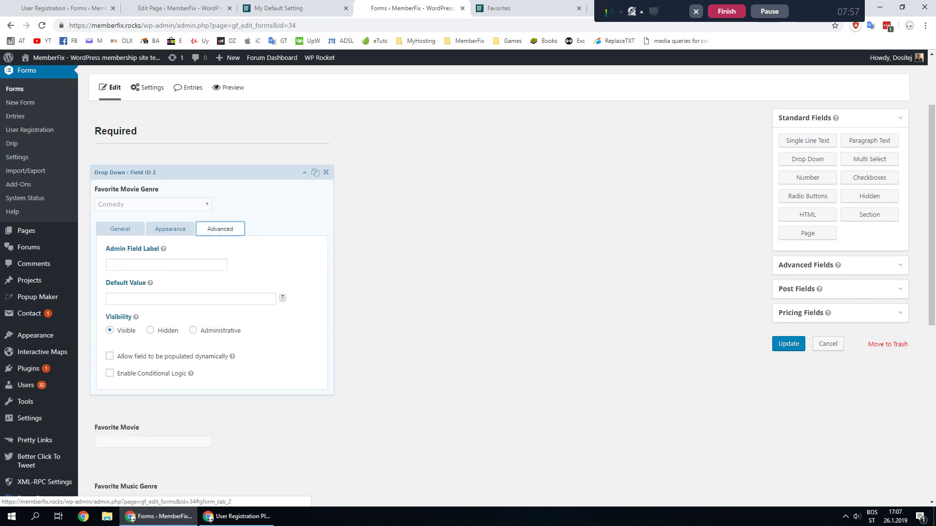
{"action": "left_click", "coordinate": [282, 301]}
{"action": "left_click_drag", "start_coordinate": [285, 338], "coordinate": [281, 381]}
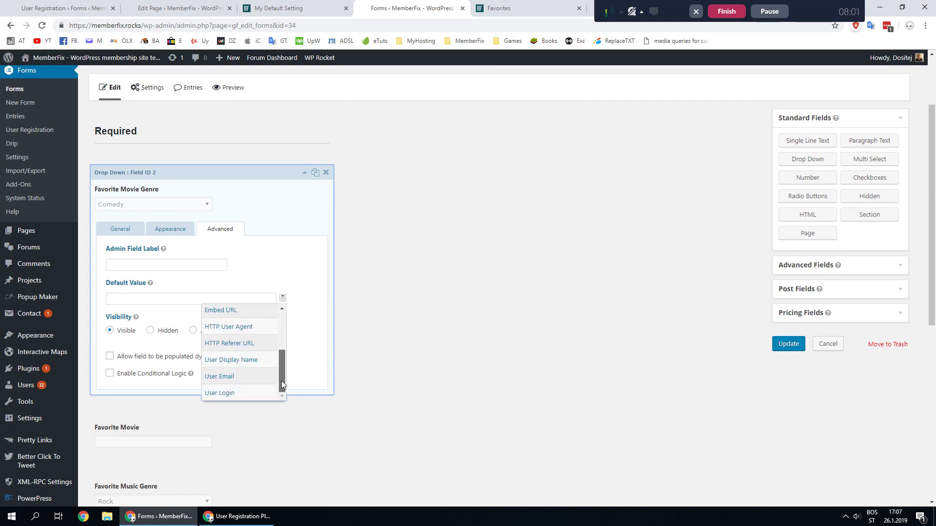
{"action": "left_click", "coordinate": [239, 382]}
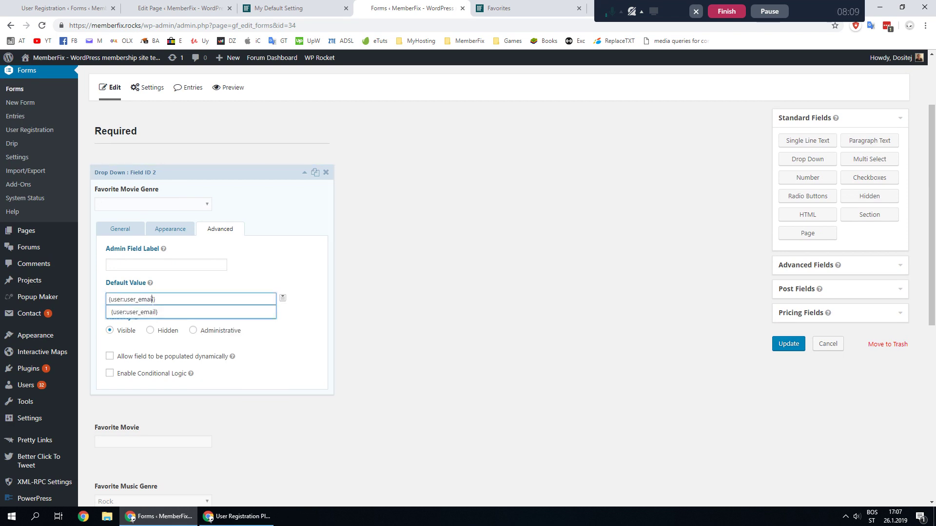
{"action": "key", "text": "shift+Left"}
{"action": "key", "text": "shift+Left"}
{"action": "key", "text": "shift+Left"}
{"action": "key", "text": "shift+Left"}
{"action": "key", "text": "shift+Left"}
{"action": "key", "text": "shift+Left"}
{"action": "key", "text": "shift+Left"}
{"action": "key", "text": "shift+Left"}
{"action": "key", "text": "BackSpace"}
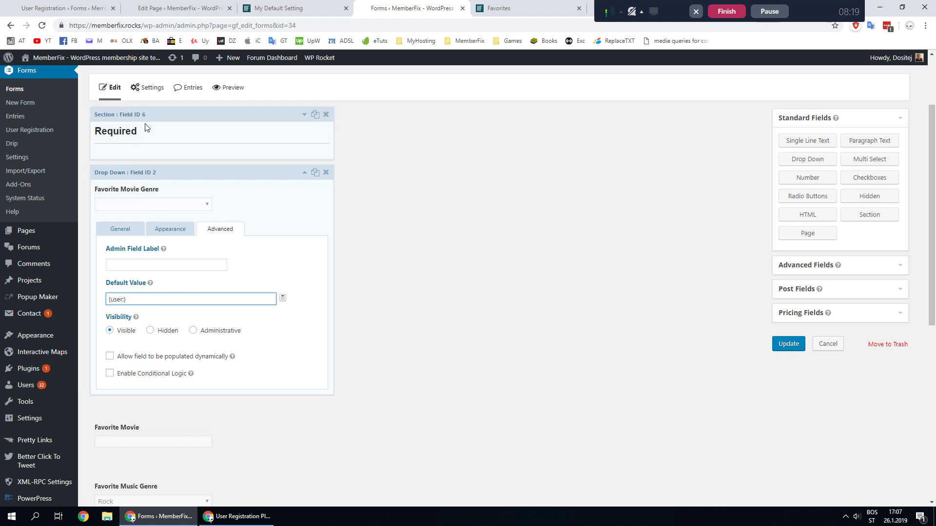
{"action": "left_click", "coordinate": [63, 9]}
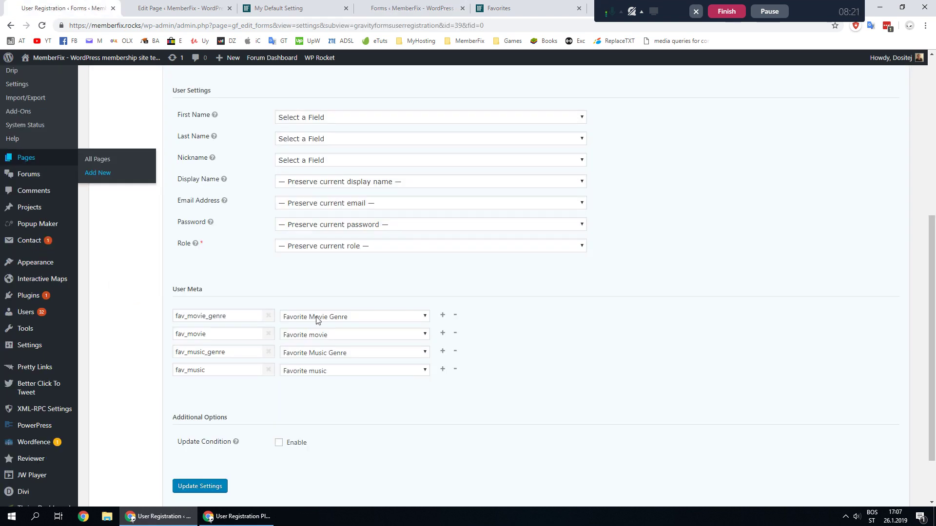
{"action": "left_click_drag", "start_coordinate": [226, 315], "coordinate": [175, 316]}
{"action": "key", "text": "ctrl+c"}
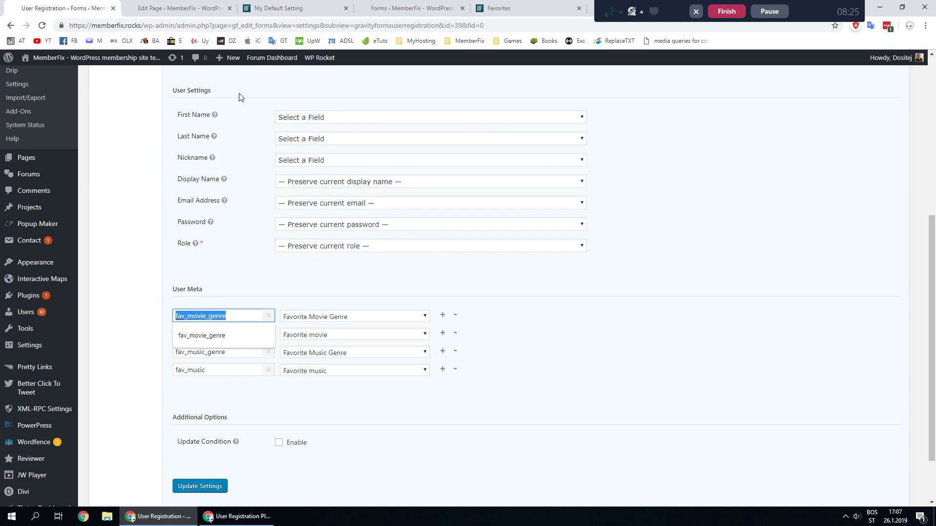
{"action": "left_click", "coordinate": [371, 10]}
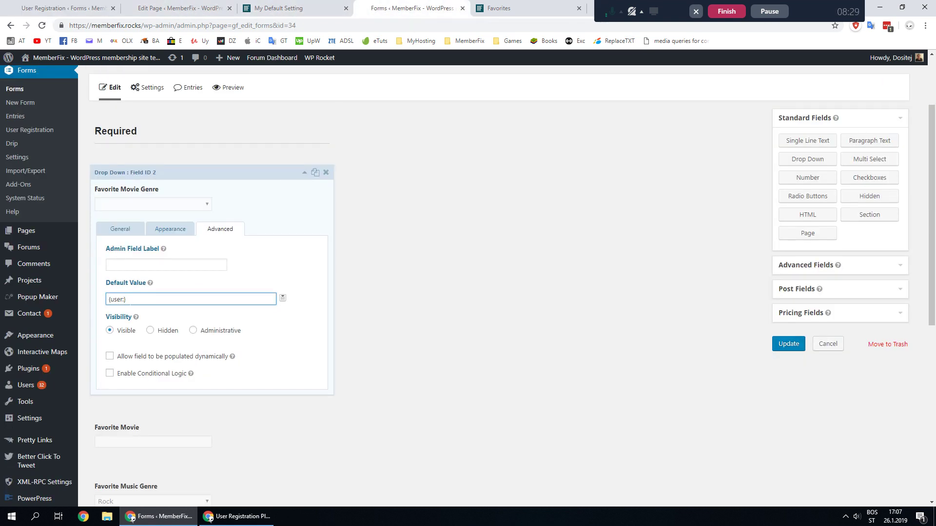
{"action": "key", "text": "ctrl+v"}
{"action": "left_click", "coordinate": [303, 293]}
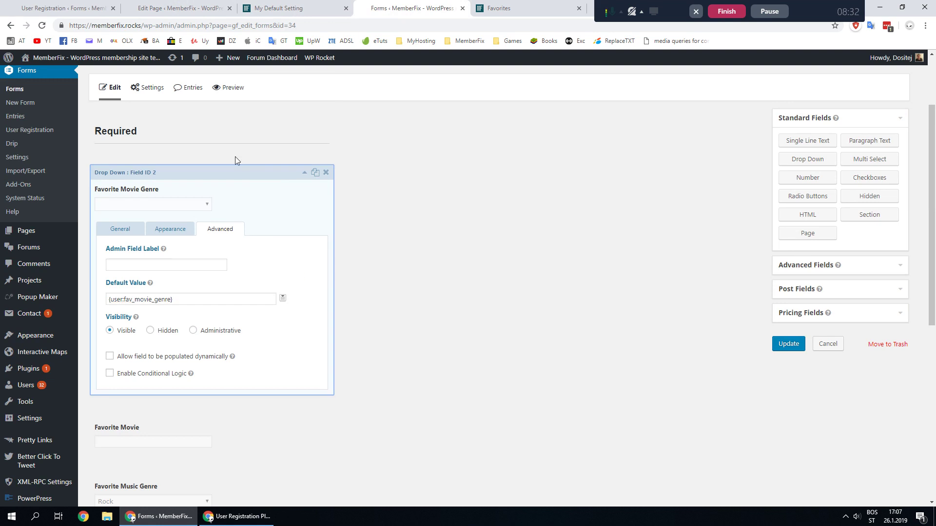
Give the Favorite Movie field the default value {user:fav_movie}.
{"action": "left_click", "coordinate": [306, 176]}
{"action": "left_click", "coordinate": [251, 250]}
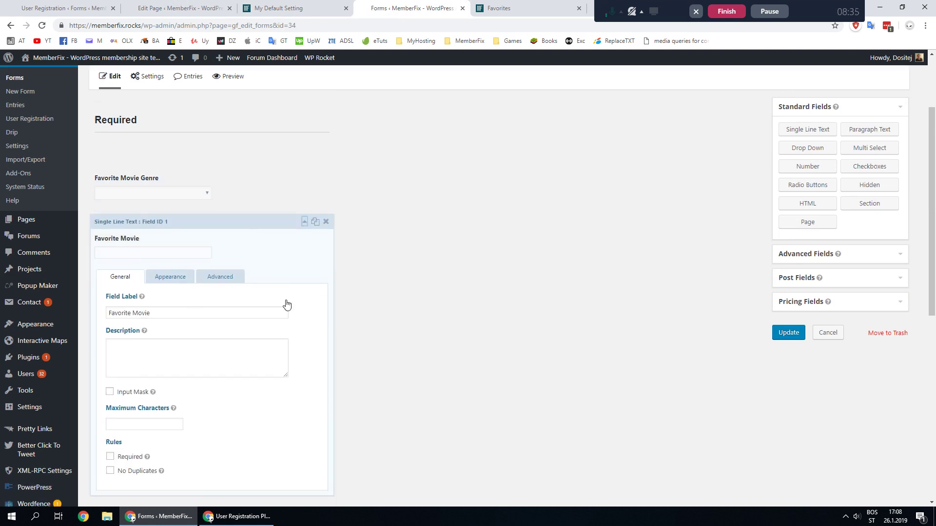
{"action": "scroll", "coordinate": [286, 304], "scroll_direction": "down", "scroll_amount": 3}
{"action": "left_click", "coordinate": [222, 146]}
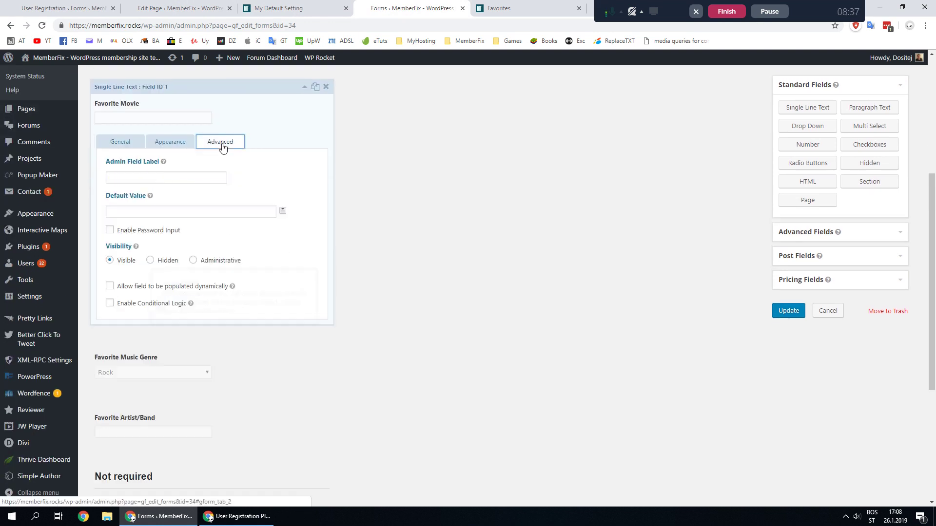
{"action": "left_click", "coordinate": [283, 211]}
{"action": "scroll", "coordinate": [239, 283], "scroll_direction": "down", "scroll_amount": 10}
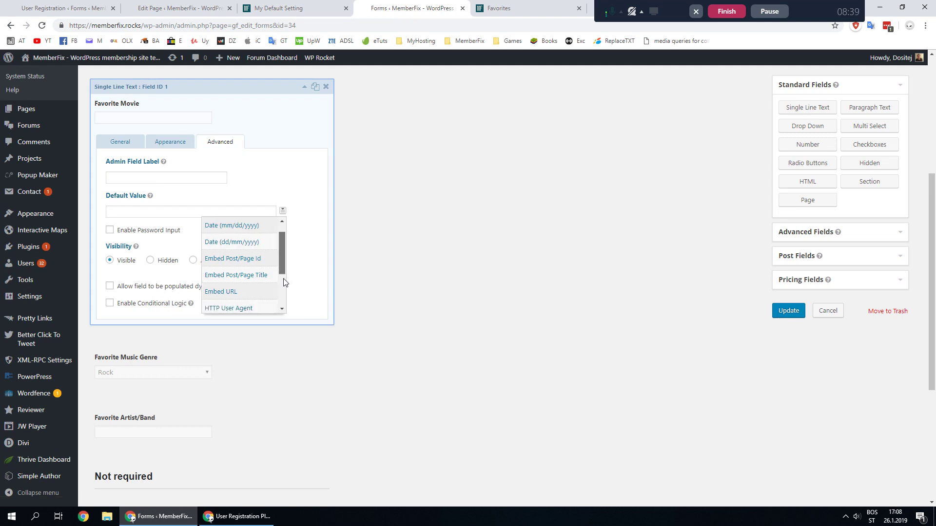
{"action": "left_click", "coordinate": [232, 306]}
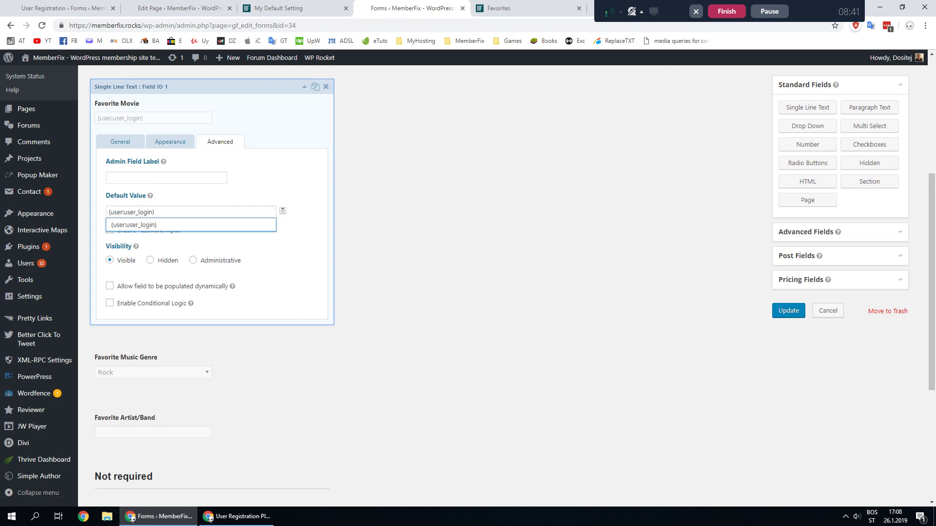
{"action": "left_click", "coordinate": [149, 212]}
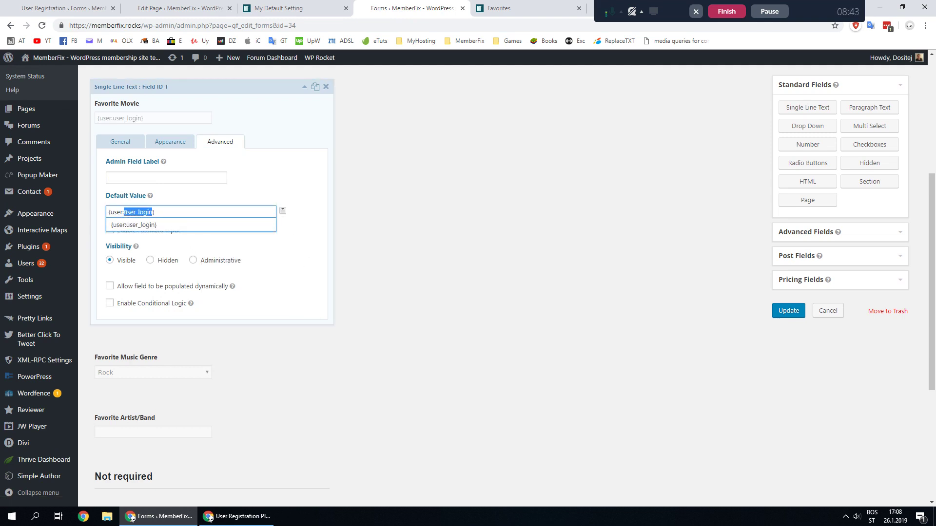
{"action": "key", "text": "BackSpace"}
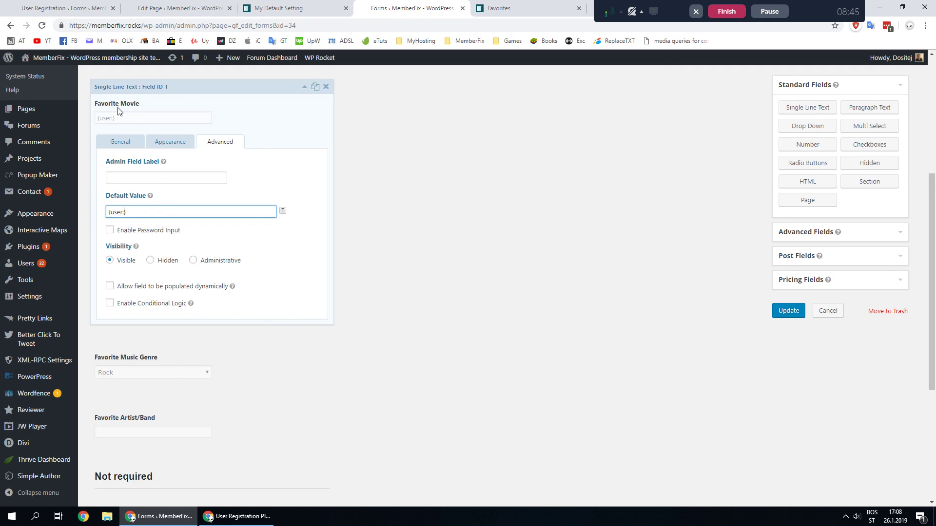
{"action": "left_click", "coordinate": [84, 8]}
{"action": "left_click", "coordinate": [175, 334]}
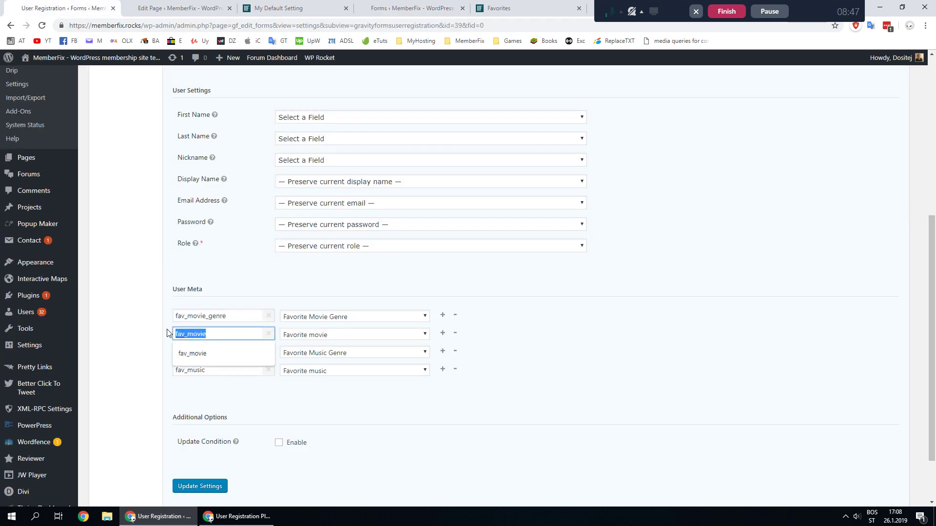
{"action": "key", "text": "ctrl+c"}
{"action": "left_click", "coordinate": [398, 10]}
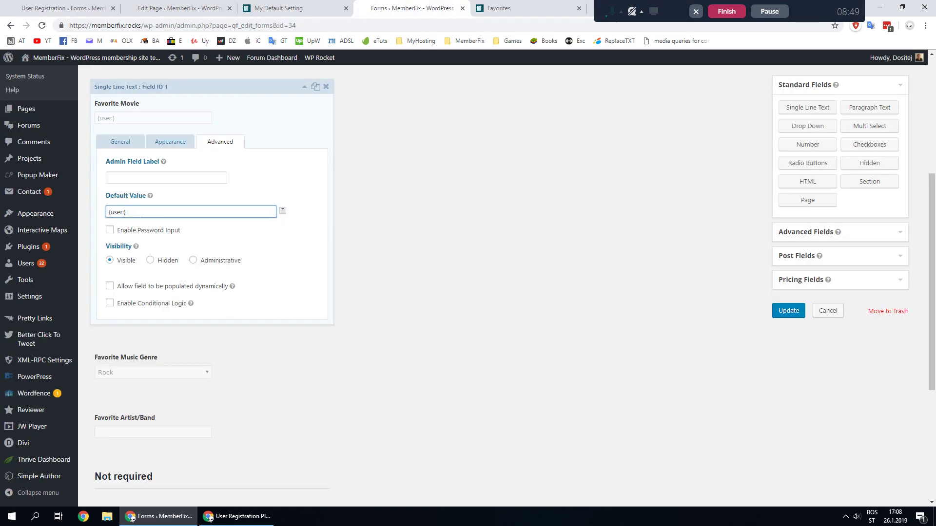
{"action": "key", "text": "ctrl+v"}
{"action": "left_click", "coordinate": [292, 93]}
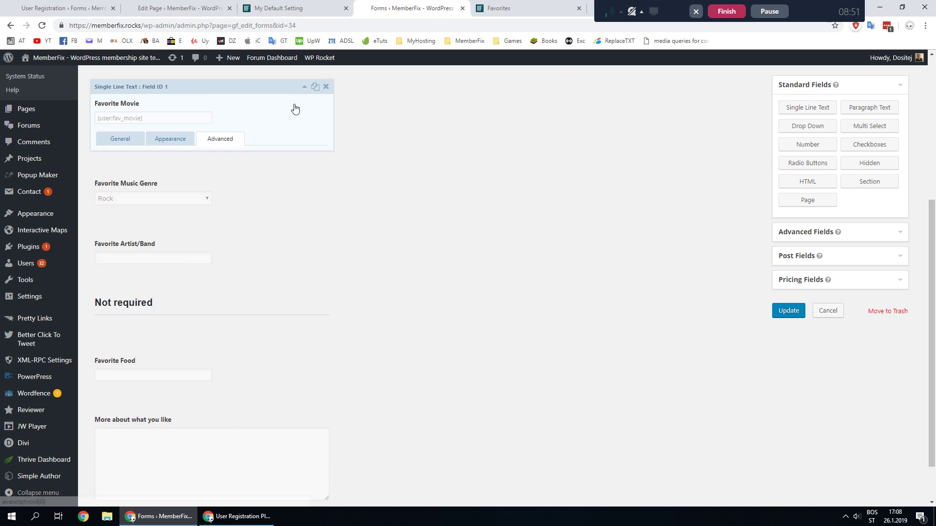
Give the Favorite Music Genre field the default value {user:fav_music_genre}.
{"action": "left_click", "coordinate": [215, 174]}
{"action": "left_click", "coordinate": [222, 202]}
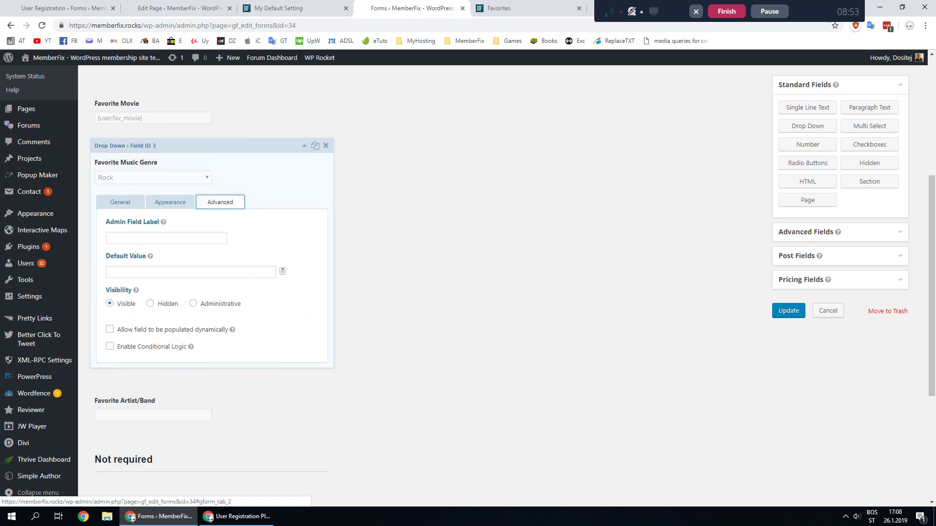
{"action": "left_click", "coordinate": [284, 274]}
{"action": "left_click_drag", "start_coordinate": [279, 297], "coordinate": [279, 356]}
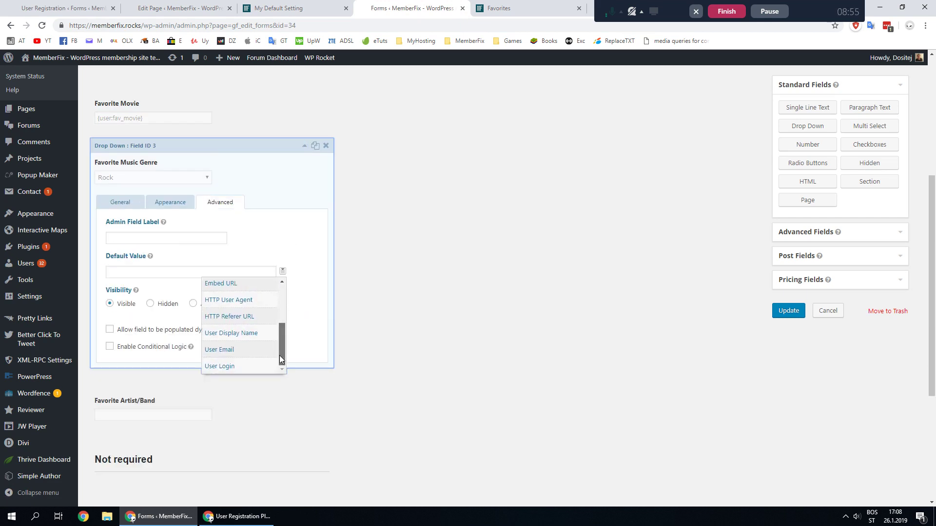
{"action": "left_click", "coordinate": [240, 366]}
{"action": "left_click_drag", "start_coordinate": [154, 273], "coordinate": [144, 273]}
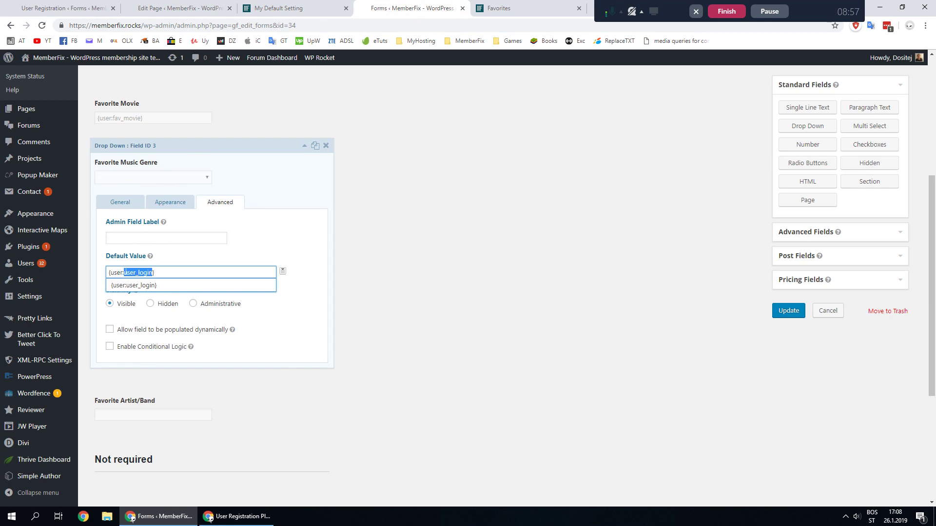
{"action": "key", "text": "BackSpace"}
{"action": "key", "text": "ctrl+1"}
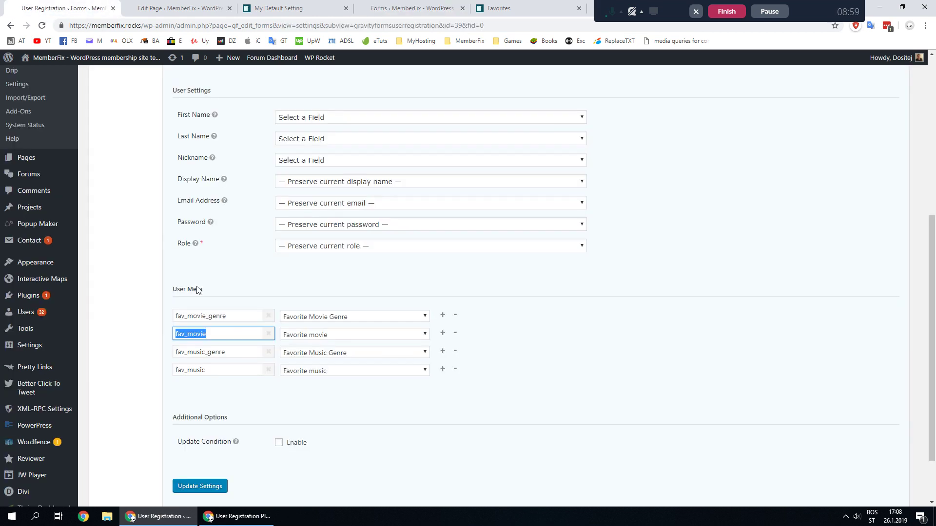
{"action": "double_click", "coordinate": [200, 352]}
{"action": "key", "text": "ctrl+5"}
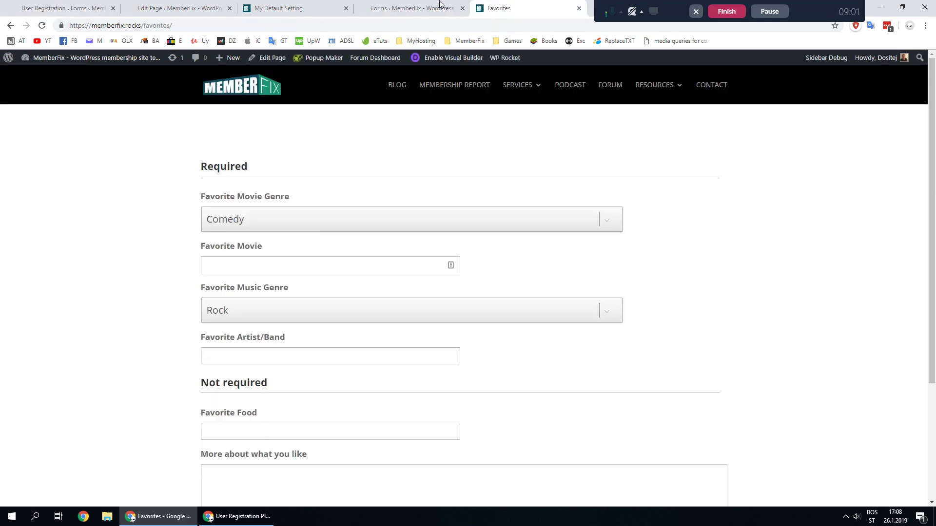
{"action": "key", "text": "ctrl+4"}
{"action": "key", "text": "ctrl+v"}
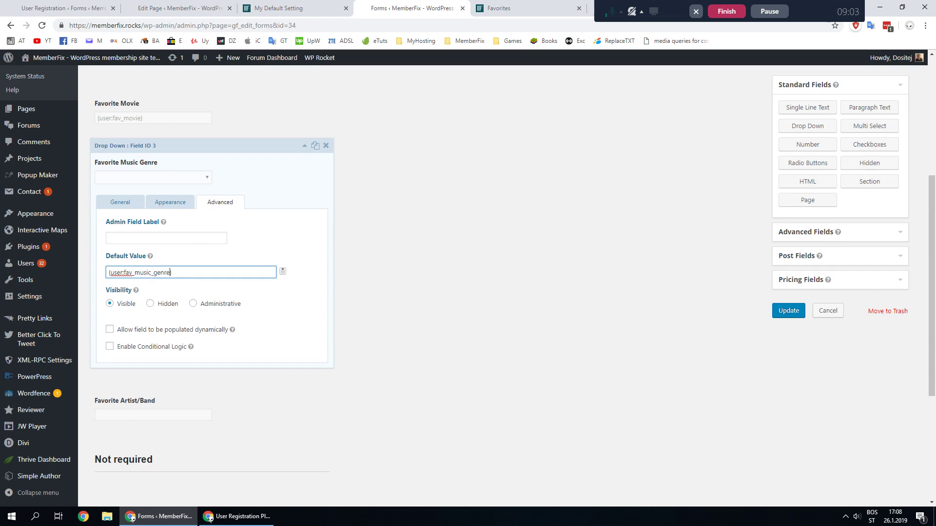
Insert a User merge tag in Favorite Artist/Band's Default Value and replace user_email with fav_music.
{"action": "left_click", "coordinate": [304, 146]}
{"action": "left_click", "coordinate": [244, 236]}
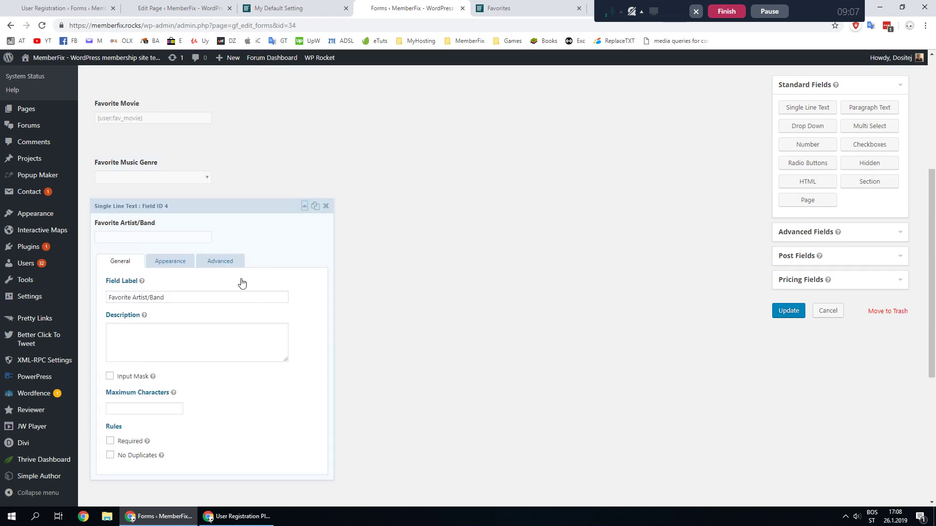
{"action": "left_click", "coordinate": [220, 262]}
{"action": "left_click", "coordinate": [283, 331]}
{"action": "scroll", "coordinate": [248, 416], "scroll_direction": "down", "scroll_amount": 5}
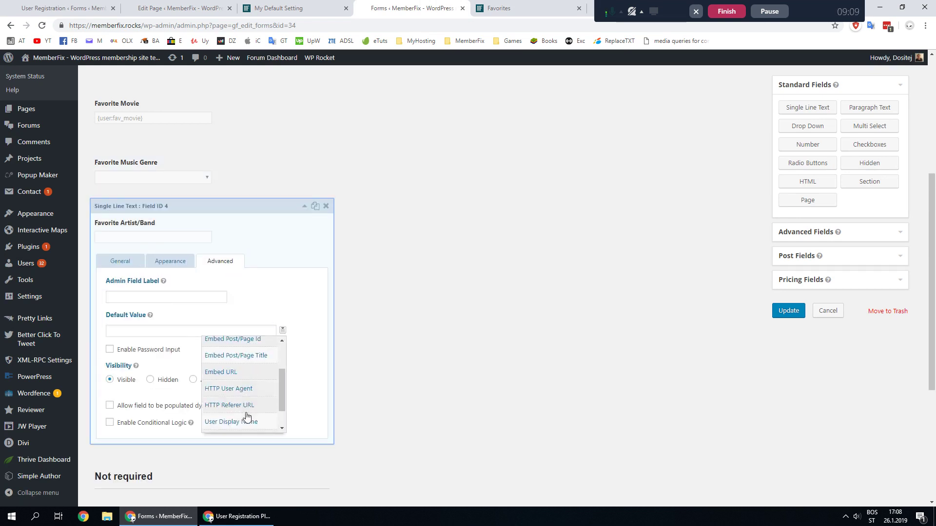
{"action": "left_click", "coordinate": [243, 312]}
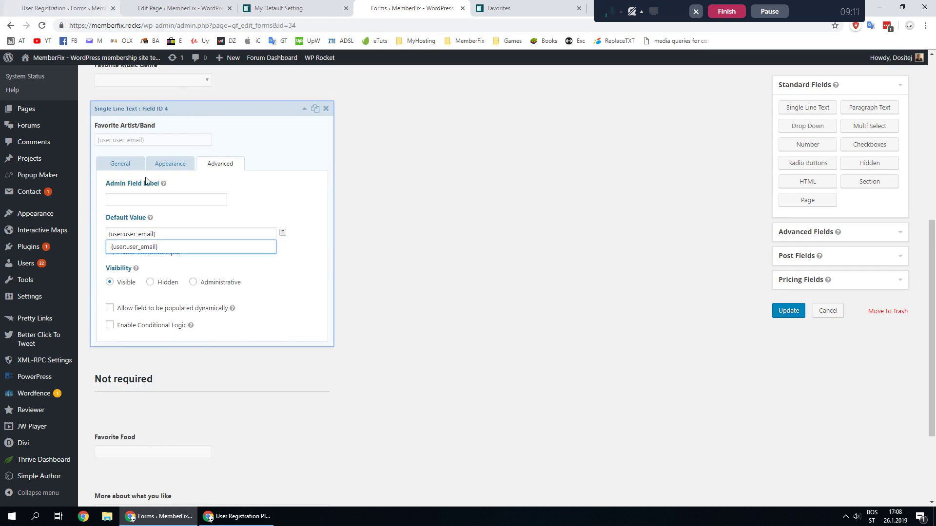
{"action": "left_click", "coordinate": [65, 9]}
{"action": "left_click", "coordinate": [222, 370]}
{"action": "double_click", "coordinate": [222, 370]}
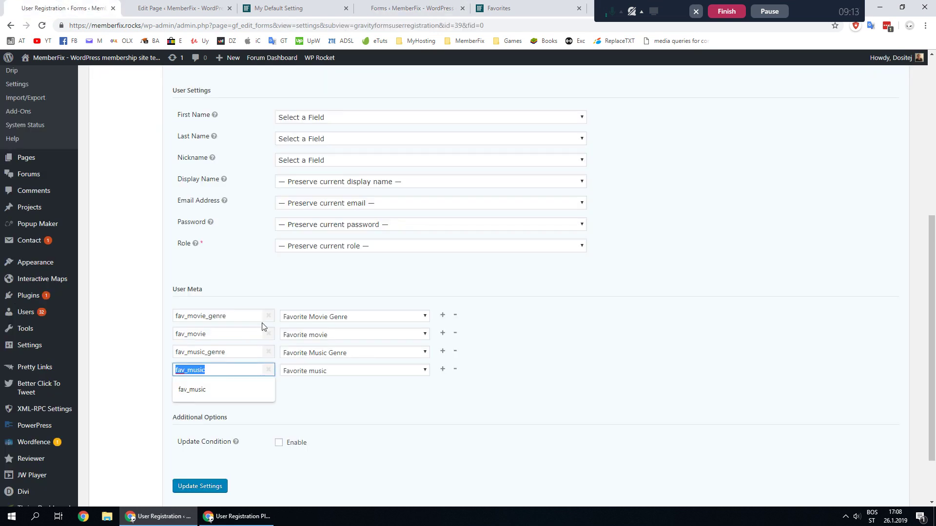
{"action": "left_click", "coordinate": [526, 9]}
{"action": "left_click", "coordinate": [412, 8]}
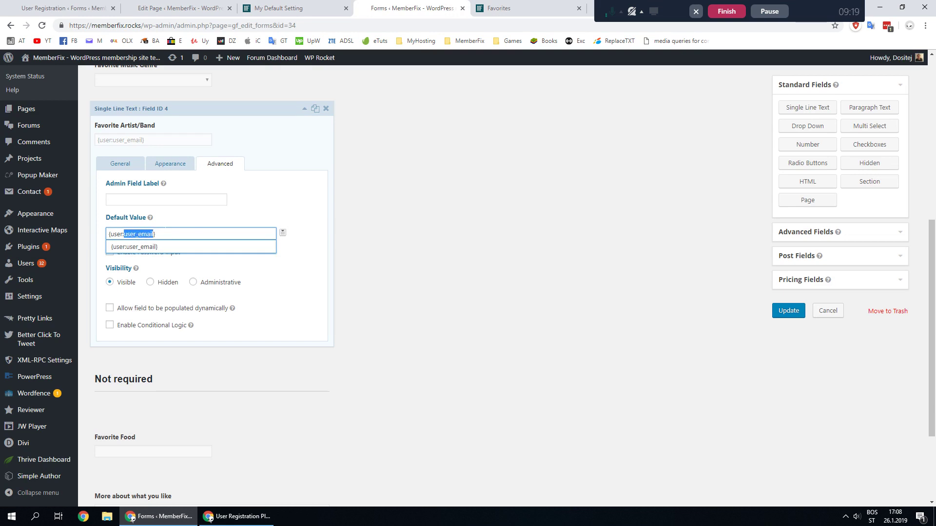
{"action": "key", "text": "ctrl+v"}
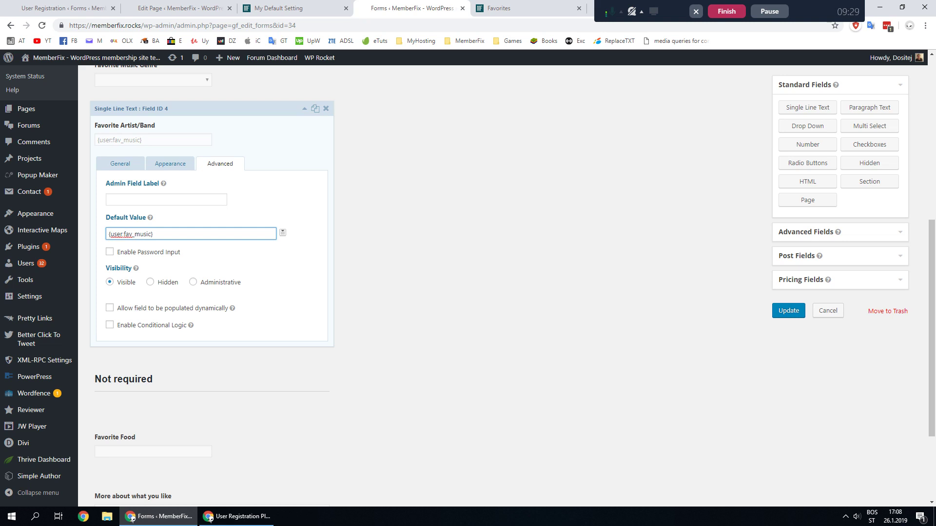
Move Favorite Artist/Band up to follow Favorite Movie Genre and collapse its panel.
{"action": "left_click_drag", "start_coordinate": [135, 234], "coordinate": [148, 234]}
{"action": "left_click_drag", "start_coordinate": [305, 109], "coordinate": [304, 118]}
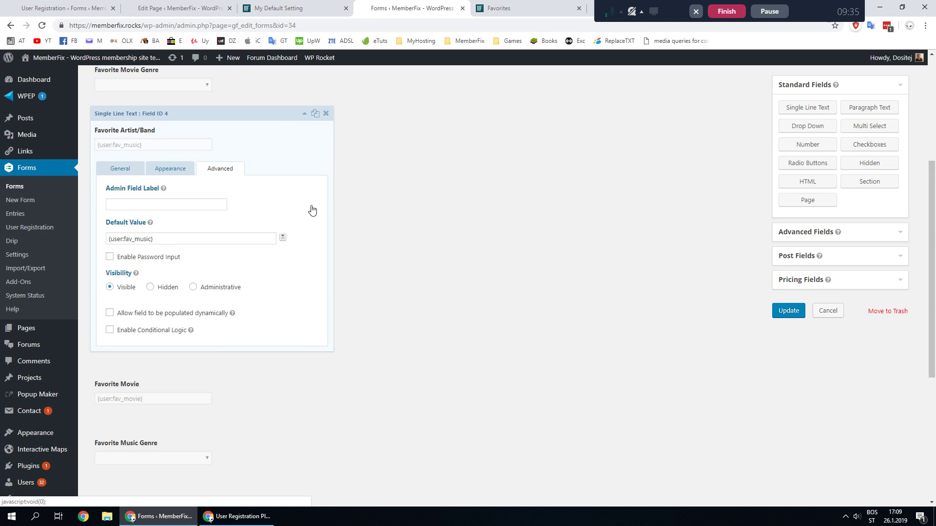
{"action": "scroll", "coordinate": [370, 172], "scroll_direction": "down", "scroll_amount": 3}
{"action": "scroll", "coordinate": [363, 226], "scroll_direction": "up", "scroll_amount": 3}
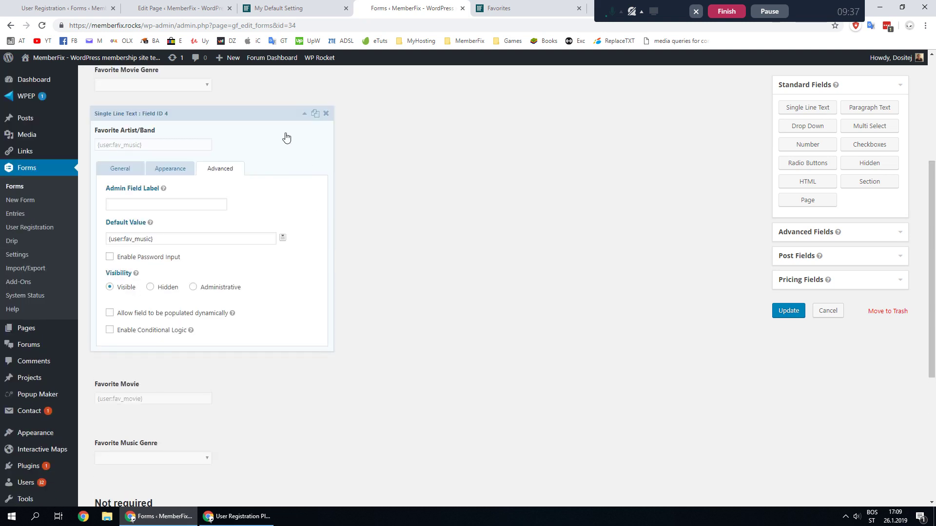
{"action": "scroll", "coordinate": [209, 380], "scroll_direction": "down", "scroll_amount": 2}
{"action": "scroll", "coordinate": [303, 257], "scroll_direction": "up", "scroll_amount": 4}
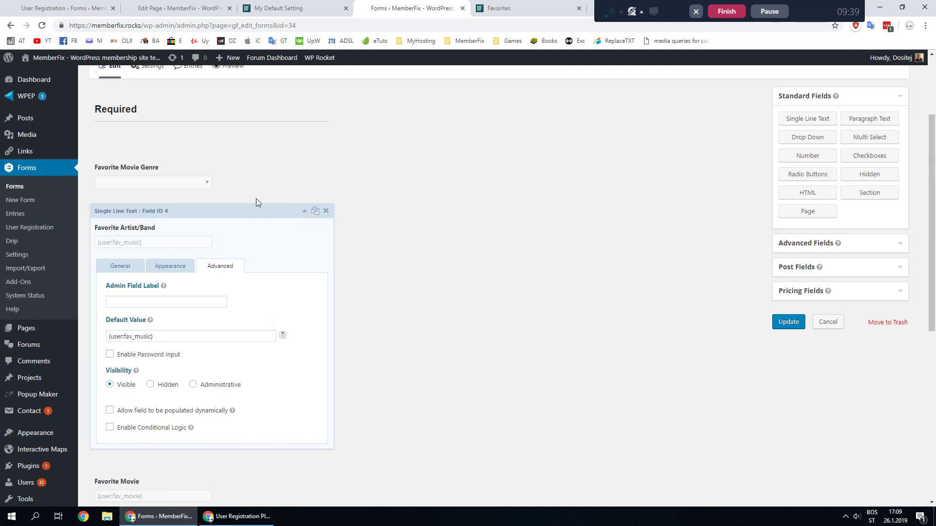
{"action": "left_click", "coordinate": [301, 245]}
{"action": "scroll", "coordinate": [278, 275], "scroll_direction": "down", "scroll_amount": 2}
{"action": "scroll", "coordinate": [369, 280], "scroll_direction": "up", "scroll_amount": 2}
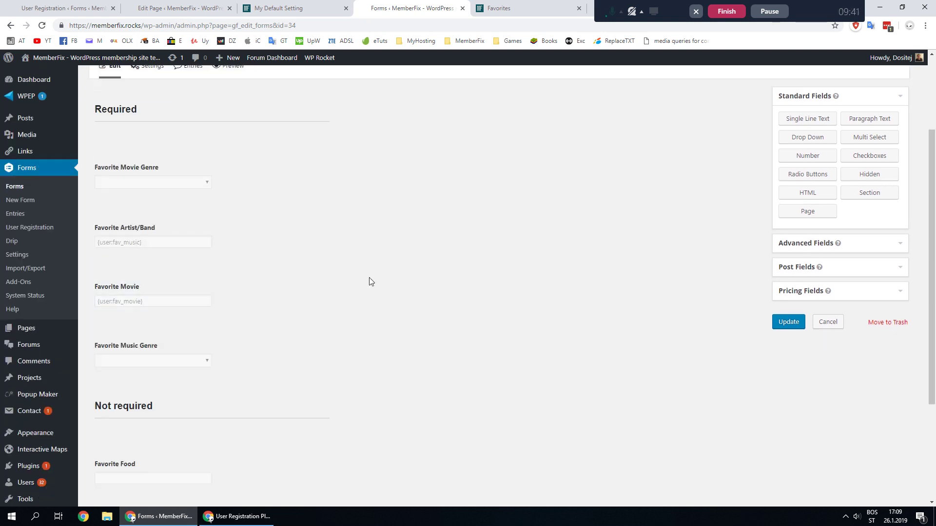
Collapse the Favorite Movie Genre panel and update the Favorites form.
{"action": "left_click", "coordinate": [228, 176]}
{"action": "left_click", "coordinate": [239, 172]}
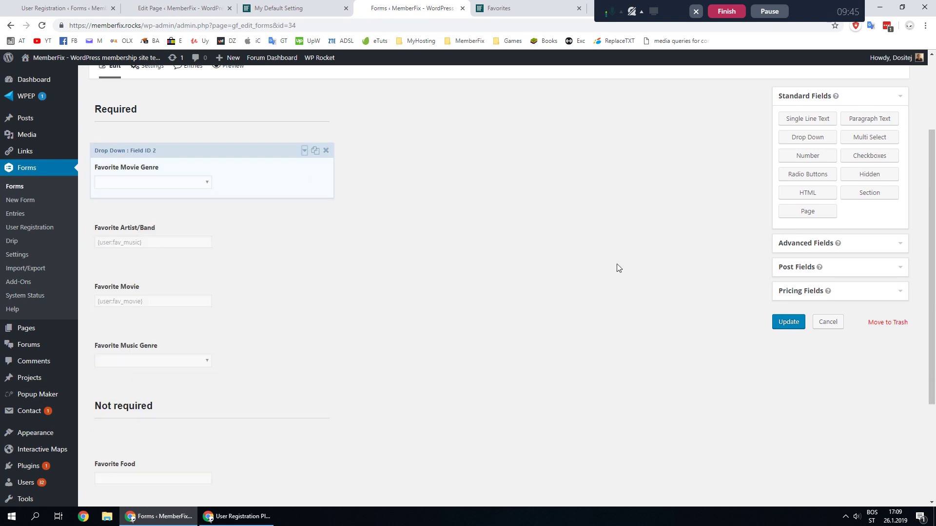
{"action": "left_click", "coordinate": [788, 325]}
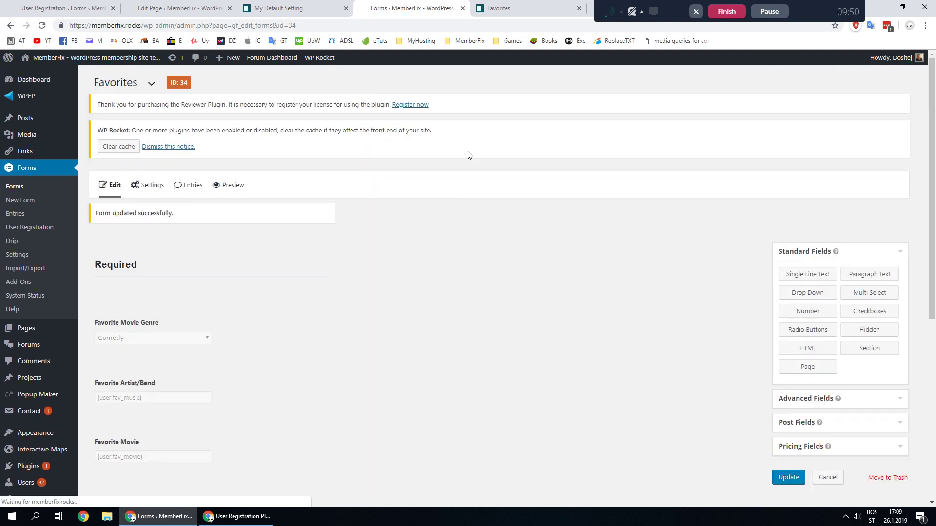
Reload the Favorites page and confirm Action, Classical, Some movie and Some music are pre-filled.
{"action": "left_click", "coordinate": [502, 13]}
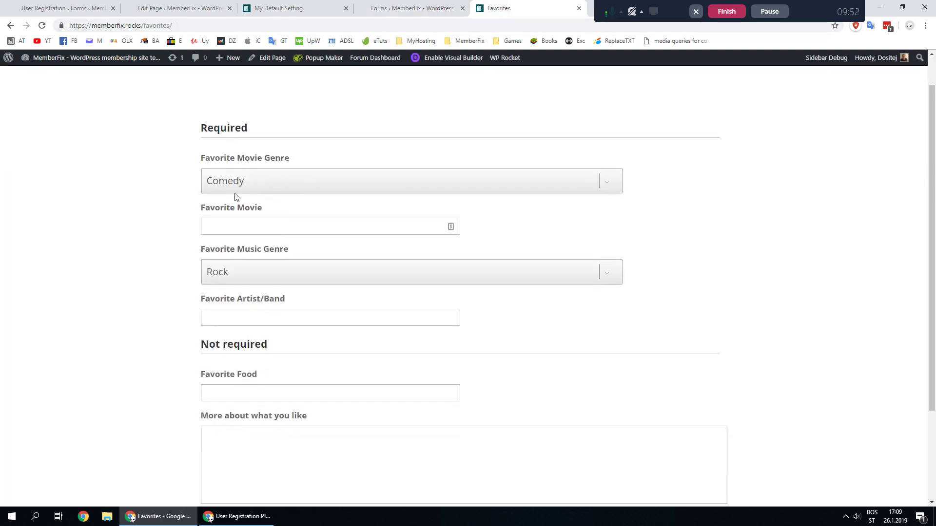
{"action": "left_click", "coordinate": [42, 26]}
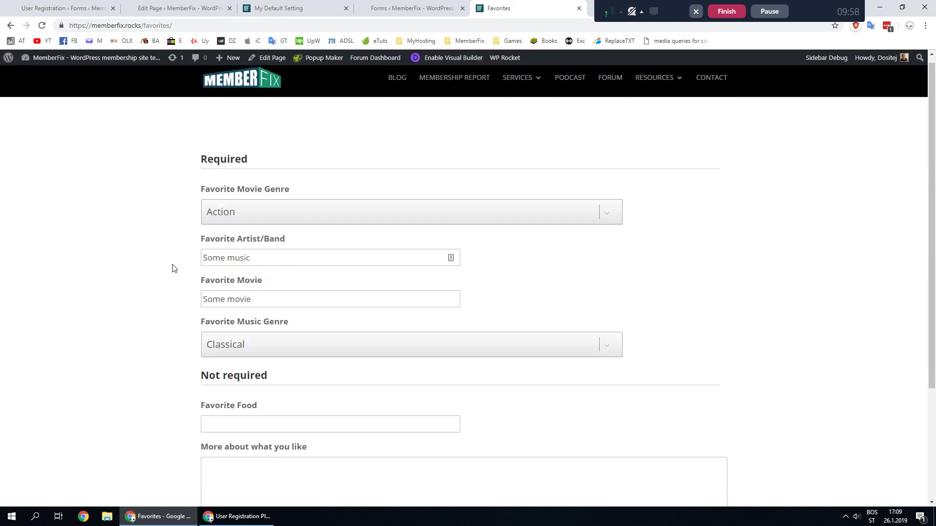
{"action": "scroll", "coordinate": [242, 183], "scroll_direction": "down", "scroll_amount": 1}
{"action": "left_click", "coordinate": [217, 217]}
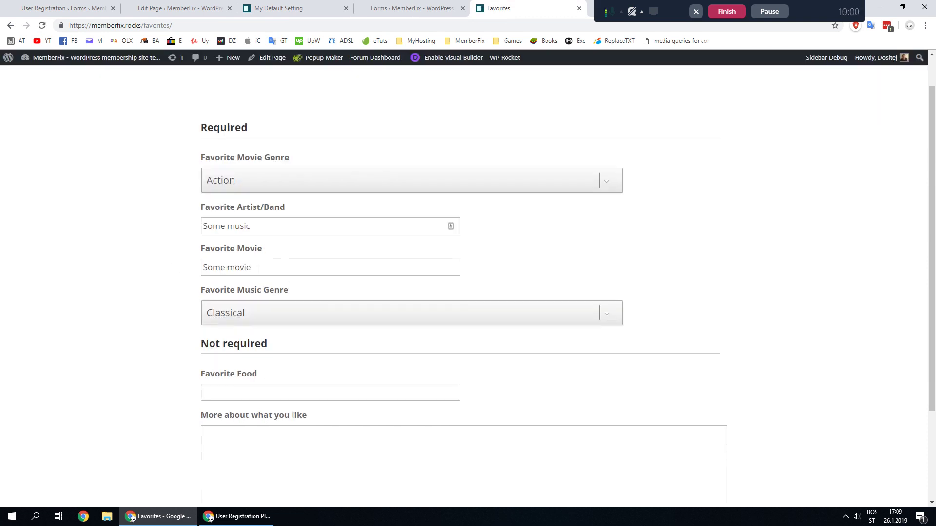
{"action": "left_click", "coordinate": [285, 315]}
{"action": "left_click", "coordinate": [168, 325]}
{"action": "scroll", "coordinate": [147, 291], "scroll_direction": "down", "scroll_amount": 1}
{"action": "scroll", "coordinate": [164, 259], "scroll_direction": "down", "scroll_amount": 1}
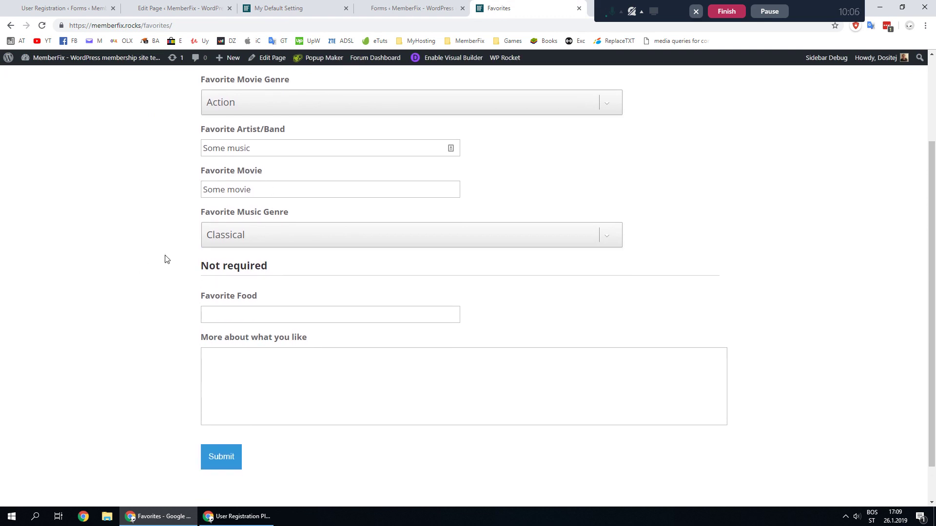
{"action": "scroll", "coordinate": [146, 244], "scroll_direction": "up", "scroll_amount": 1}
{"action": "scroll", "coordinate": [105, 236], "scroll_direction": "down", "scroll_amount": 2}
{"action": "scroll", "coordinate": [206, 145], "scroll_direction": "up", "scroll_amount": 3}
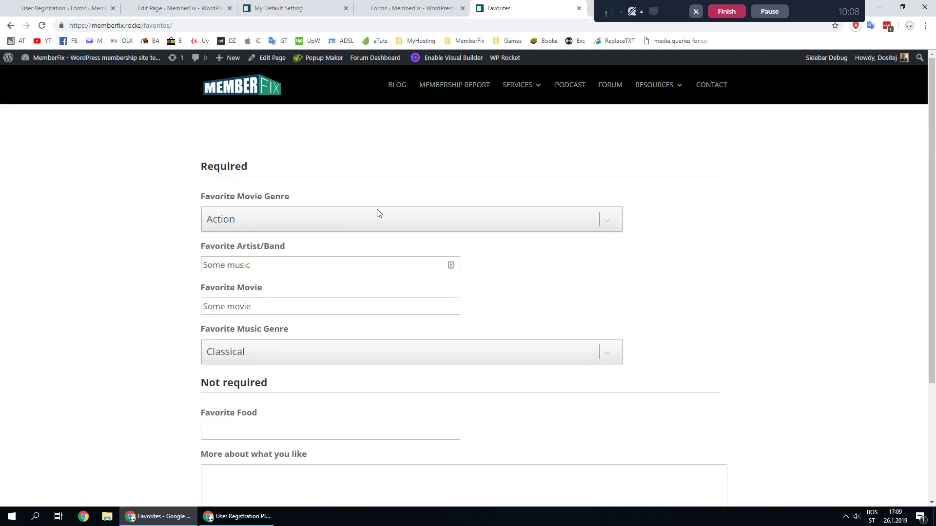